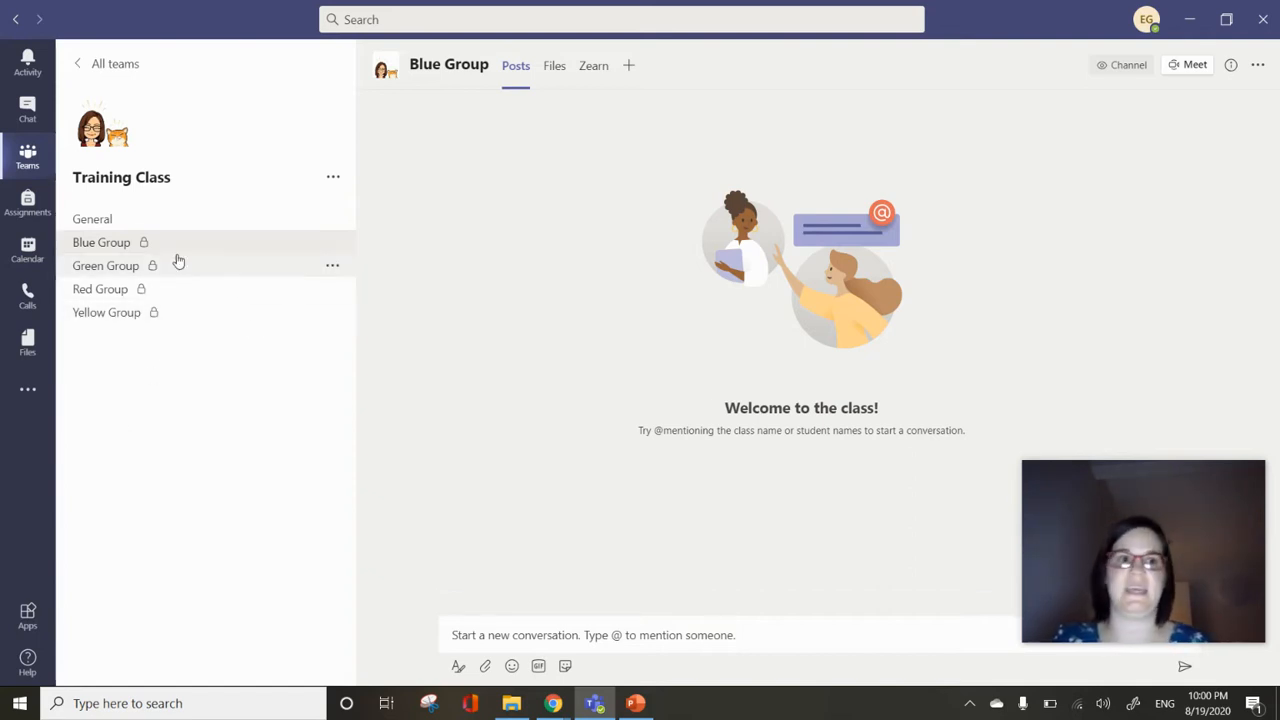
Step: Open the Blue Group channel's name and description for editing
left_click(332, 243)
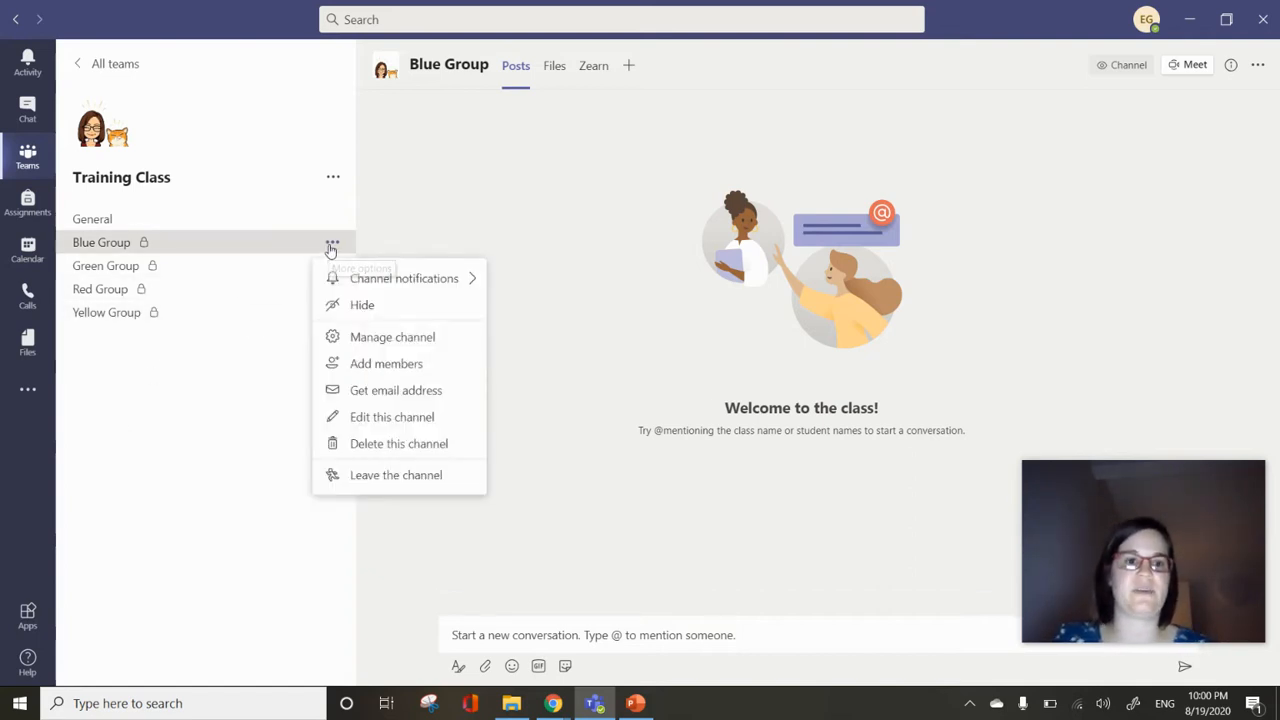
left_click(382, 420)
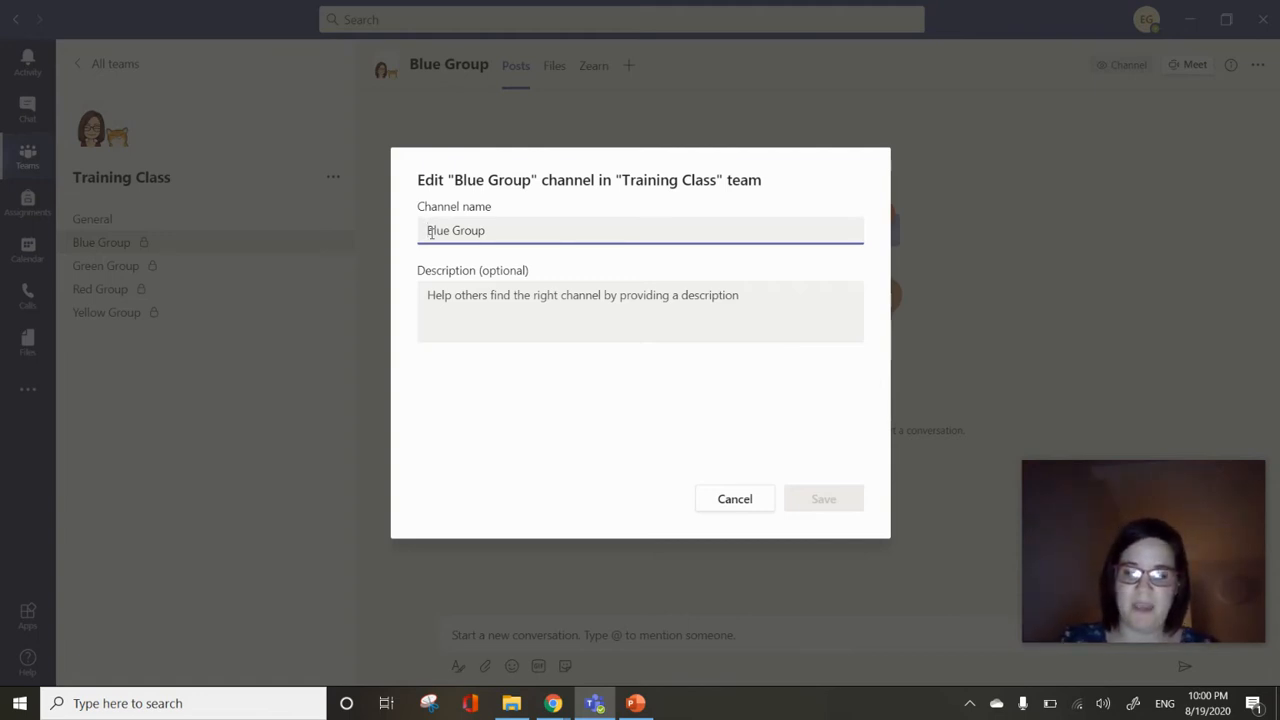
key("super+period")
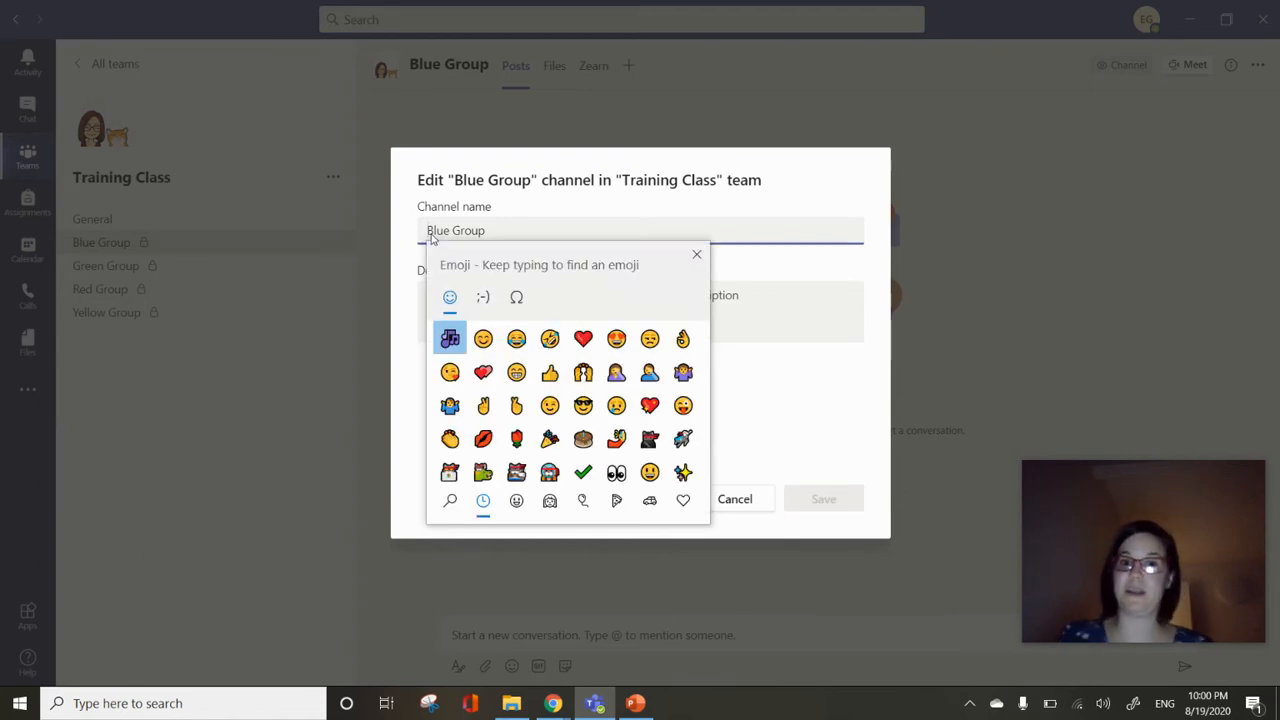
scroll(551, 345, "down", 1)
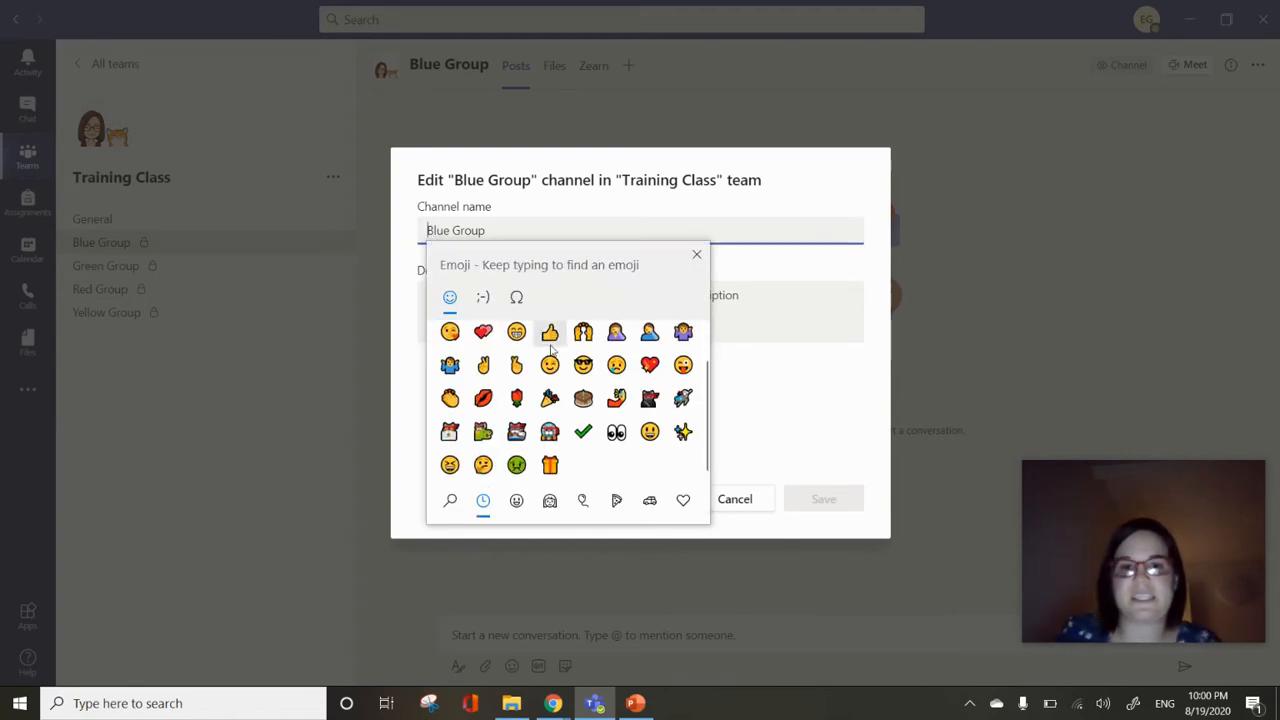
left_click(684, 399)
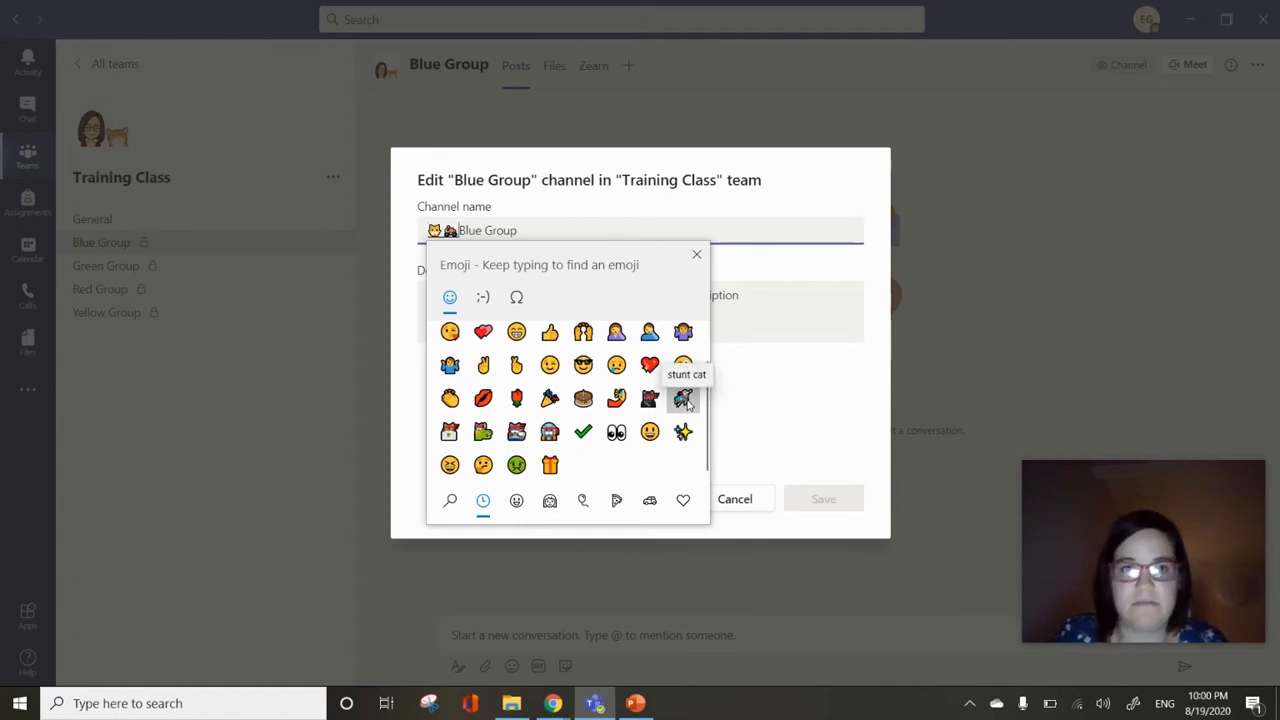
left_click(812, 475)
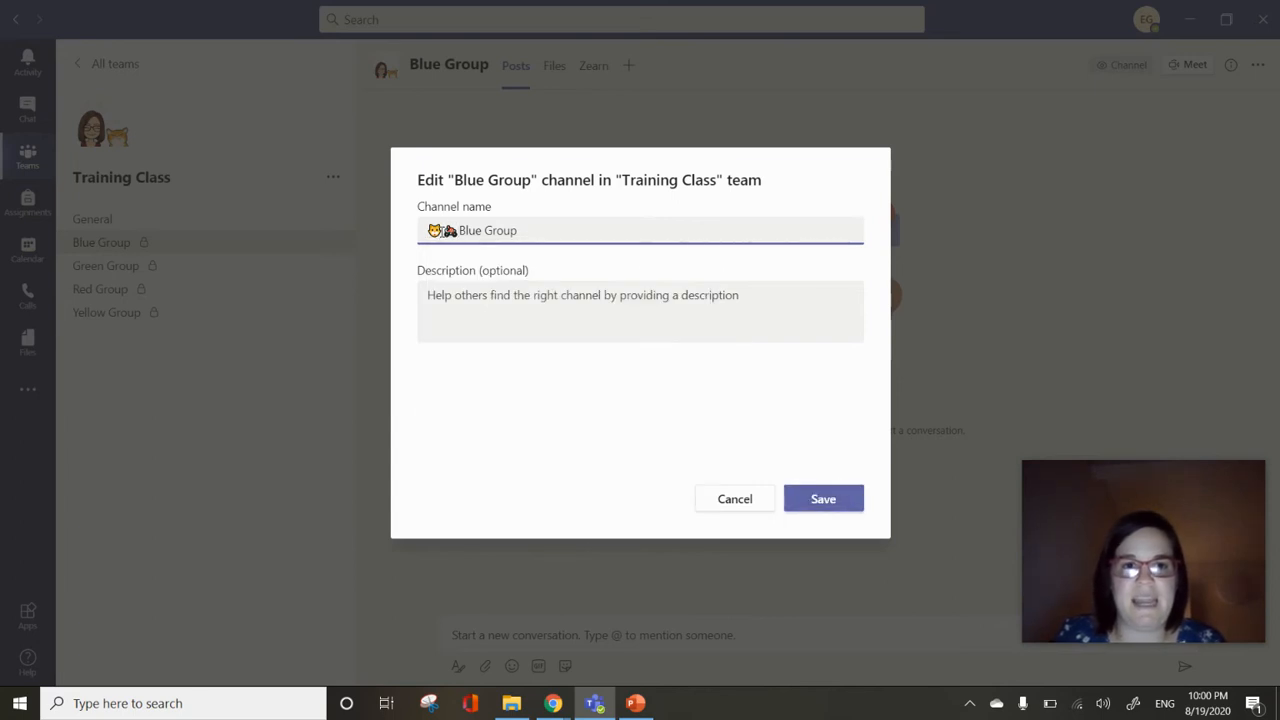
left_click_drag(428, 231, 458, 231)
left_click(443, 233)
key("BackSpace")
key("BackSpace")
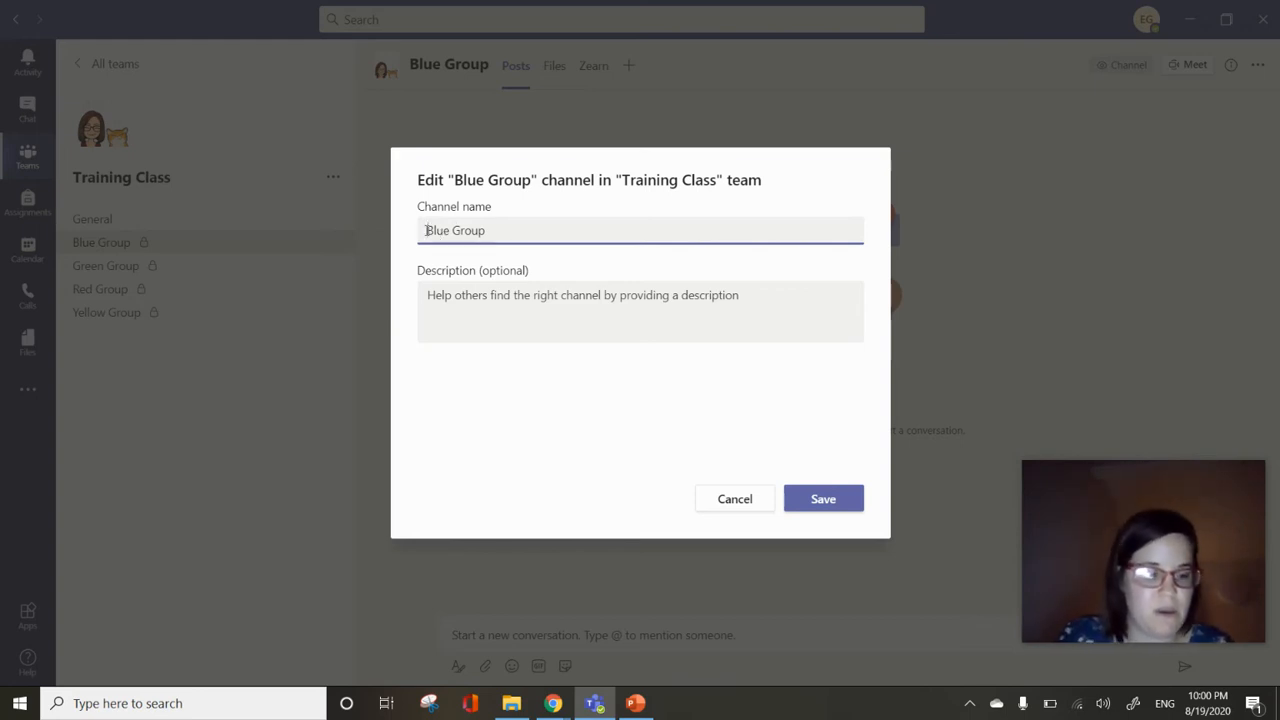
Step: Insert the rose emoji in front of the Blue Group channel name and save the change
key("super+period")
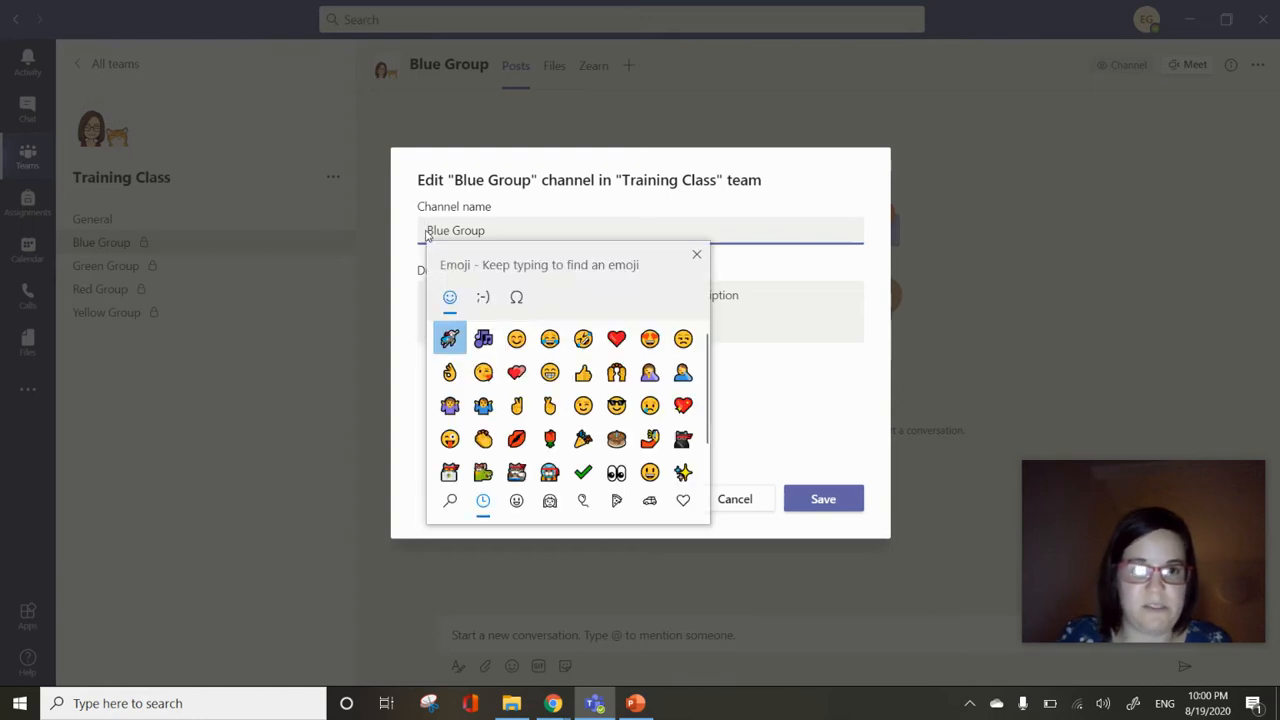
left_click(550, 440)
left_click(800, 430)
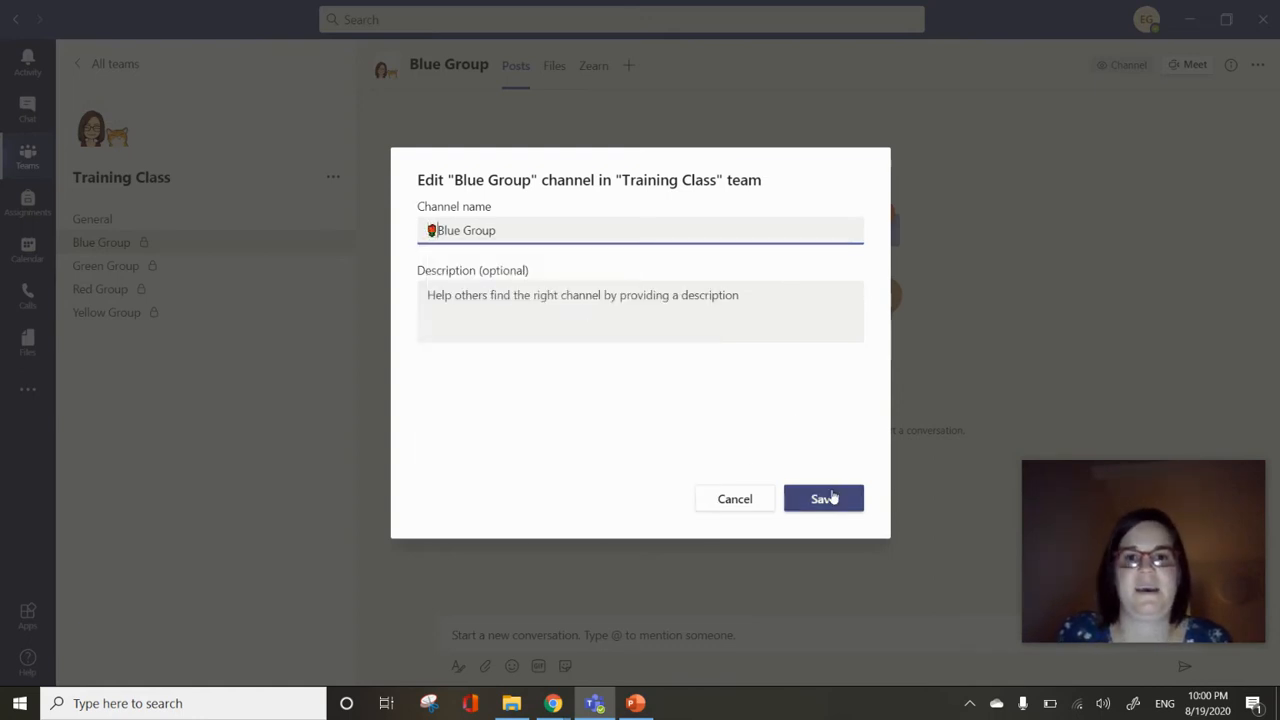
left_click(830, 500)
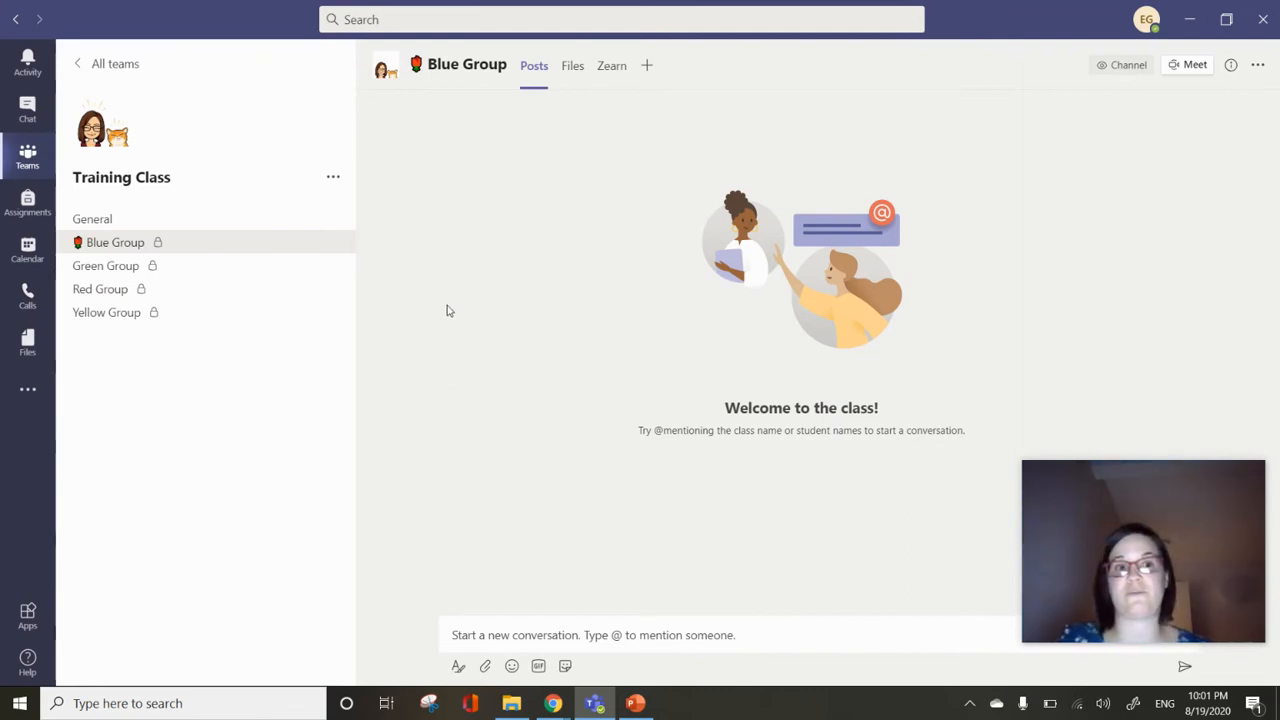
Step: Edit the Green Group channel so its name starts with the purple music notes emoji, and save it
left_click(332, 265)
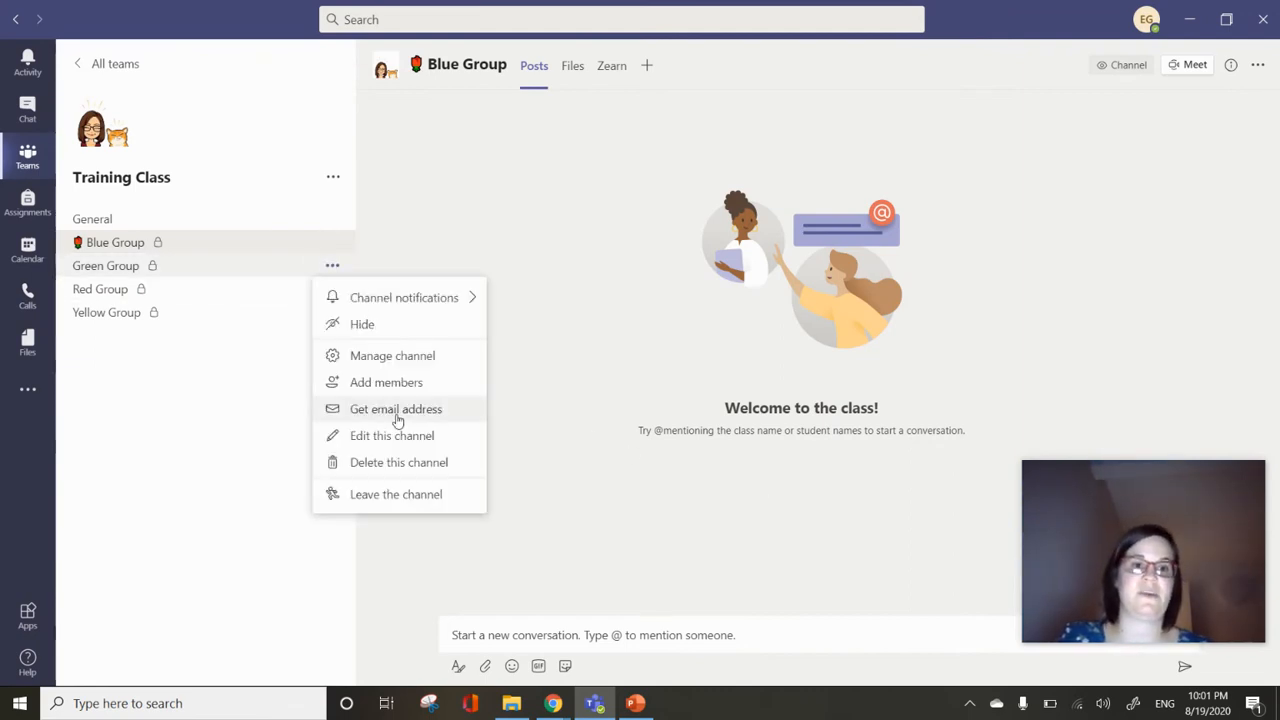
left_click(398, 445)
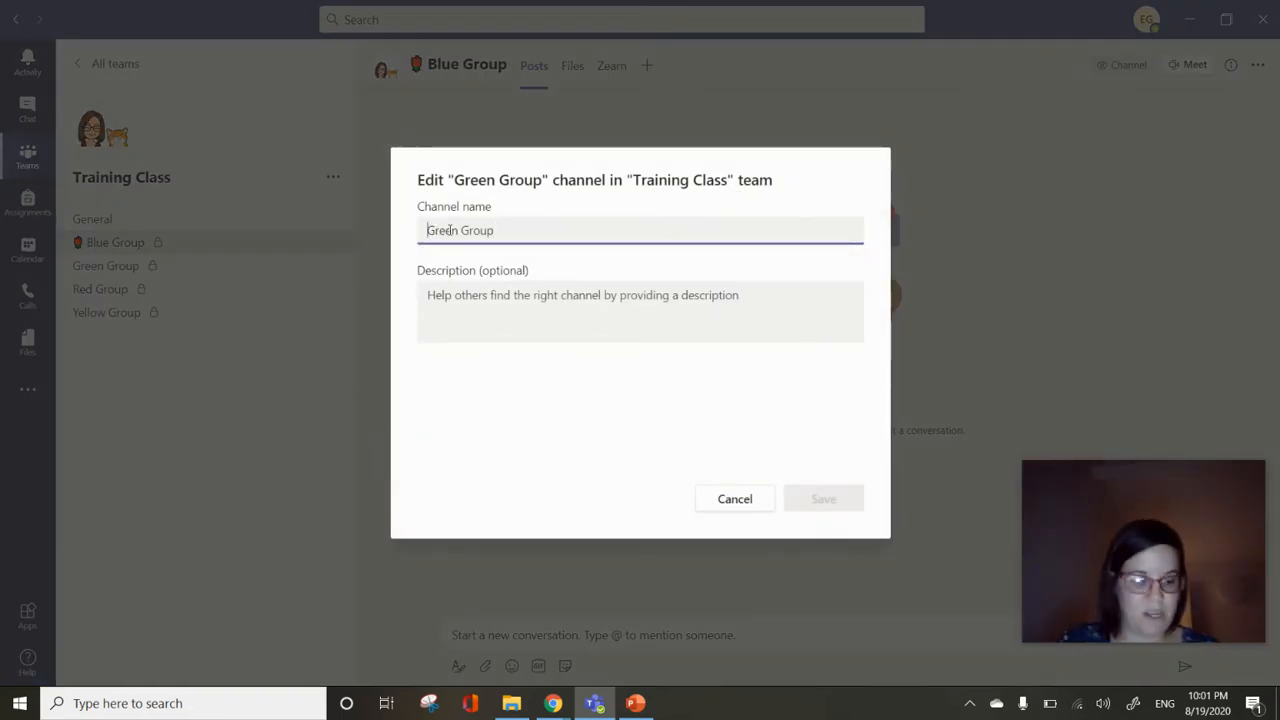
key("super+period")
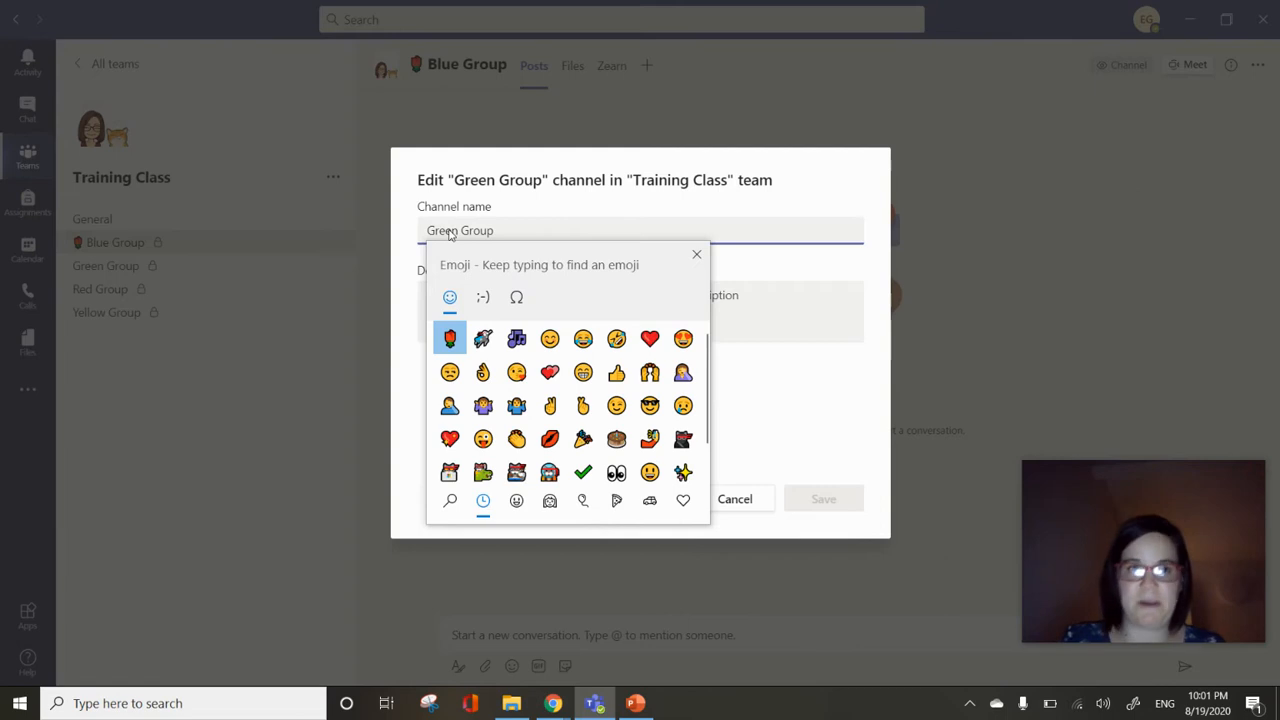
left_click(520, 342)
left_click(776, 450)
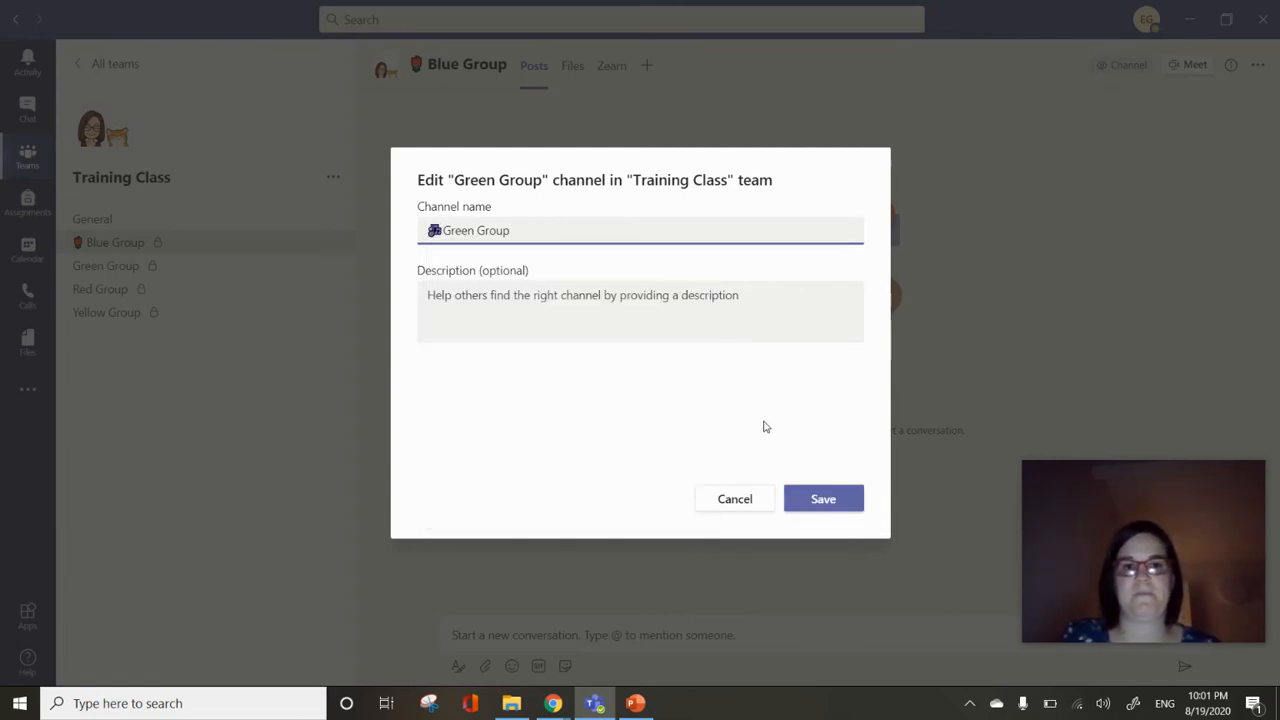
left_click(840, 498)
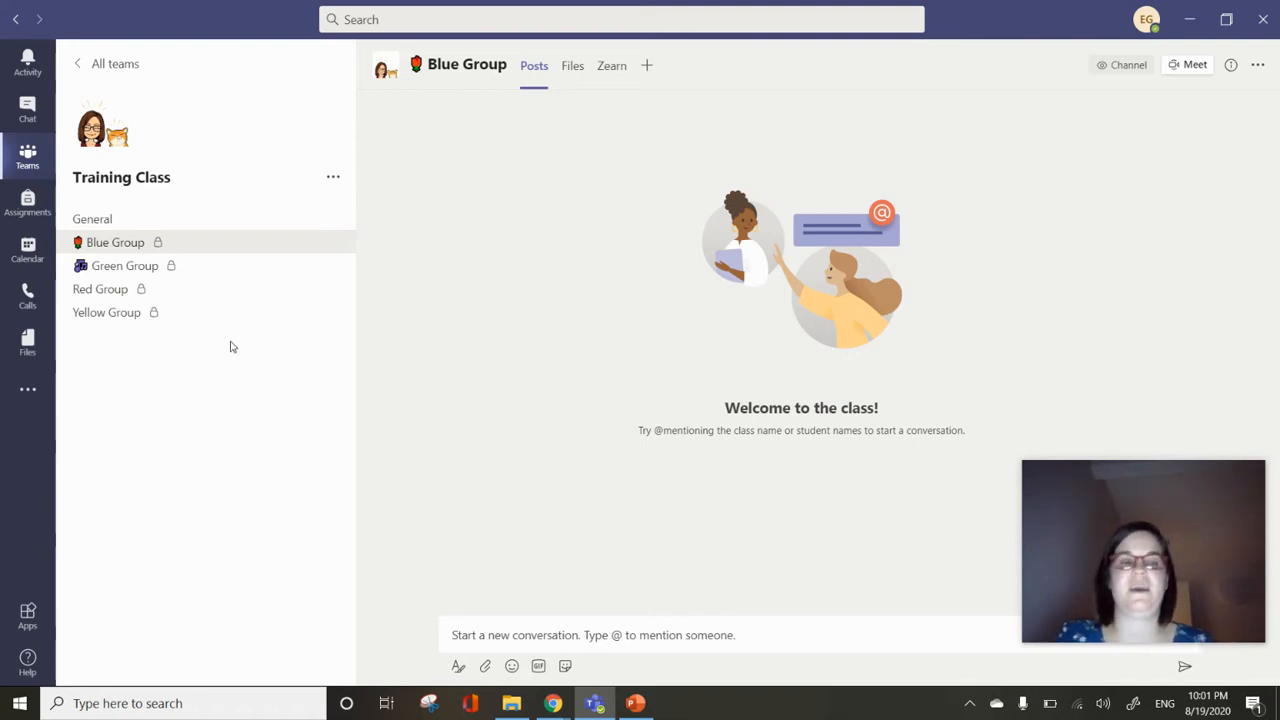
Step: Edit the Red Group channel so its name starts with the green dino cat emoji and a space, and save it
left_click(332, 289)
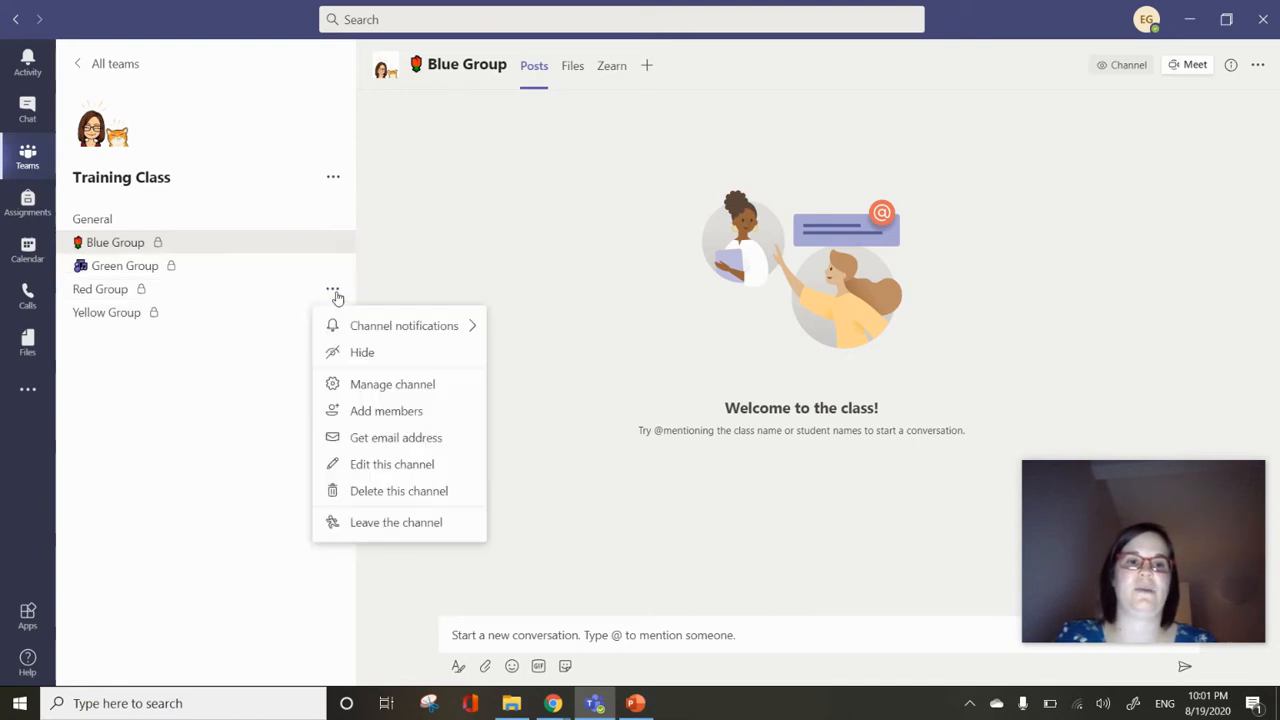
left_click(416, 464)
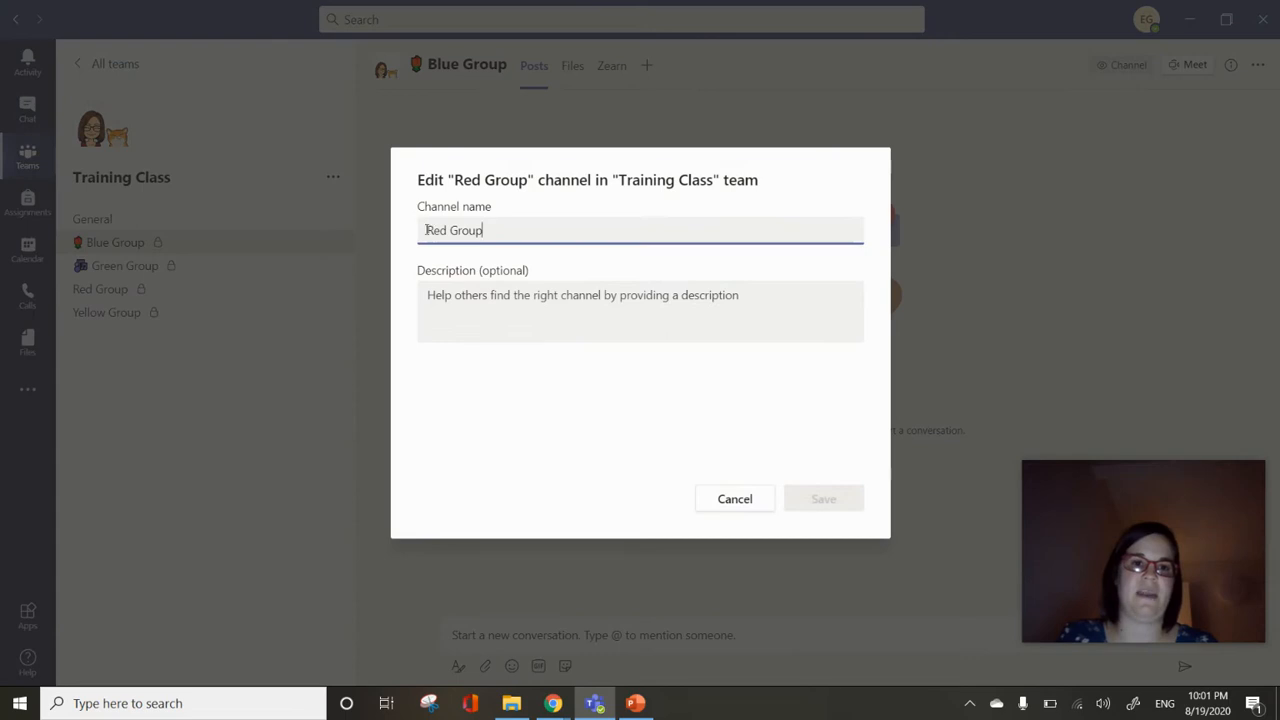
key("super+period")
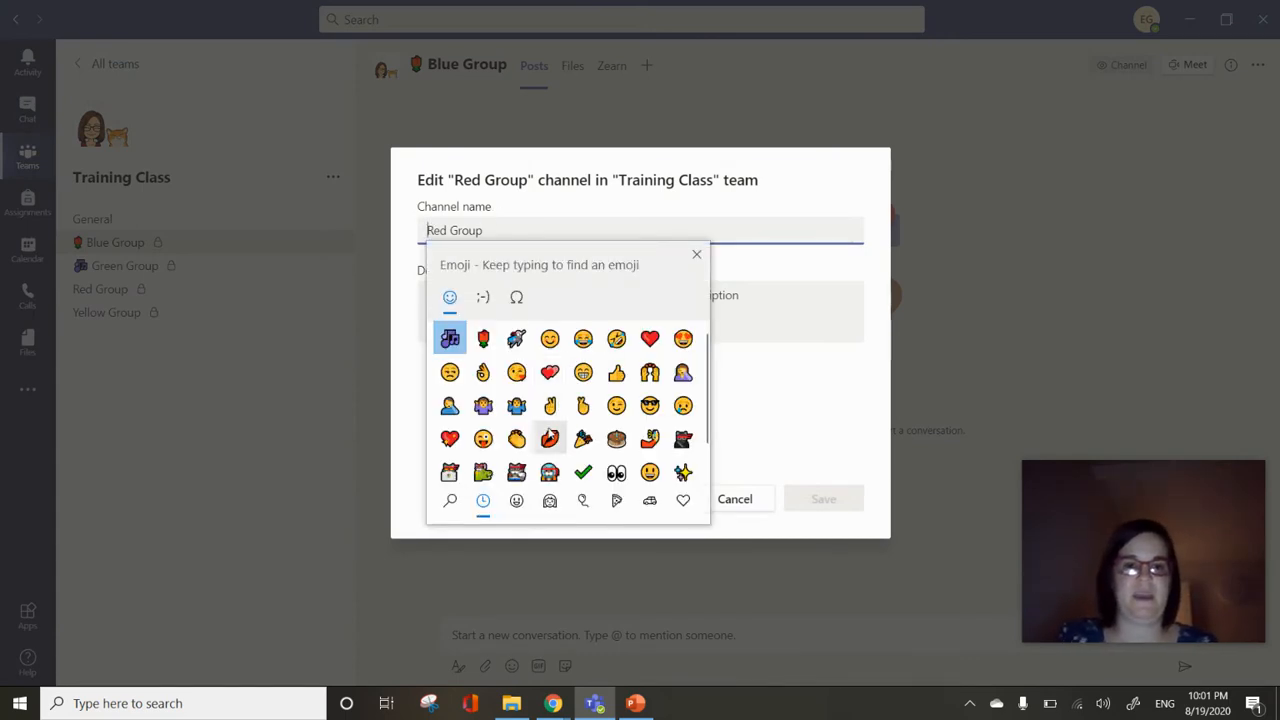
left_click(483, 474)
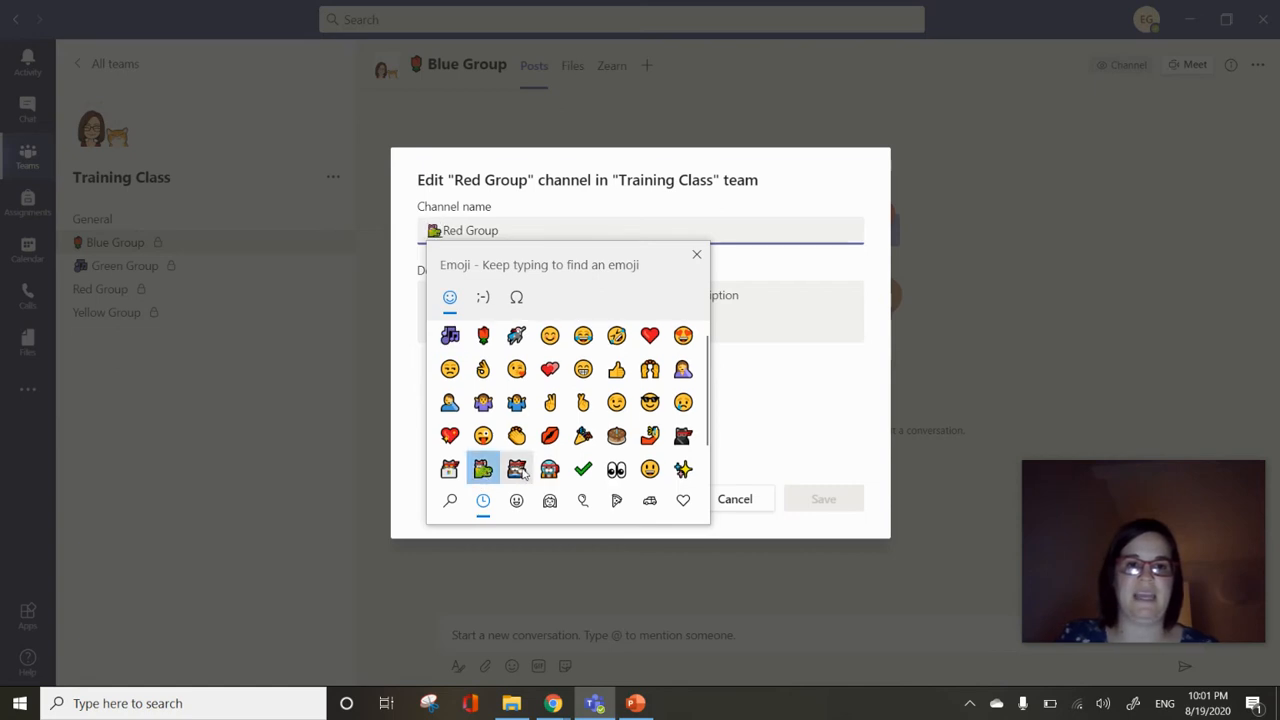
left_click(829, 498)
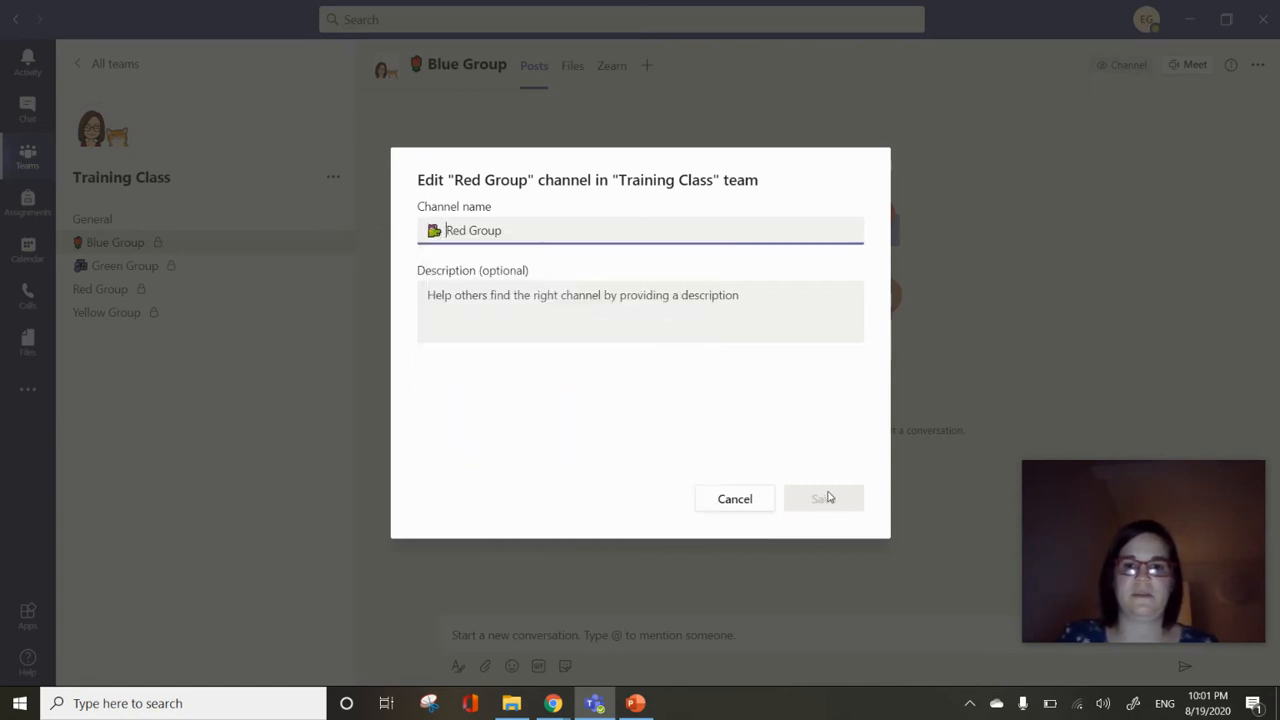
left_click(824, 498)
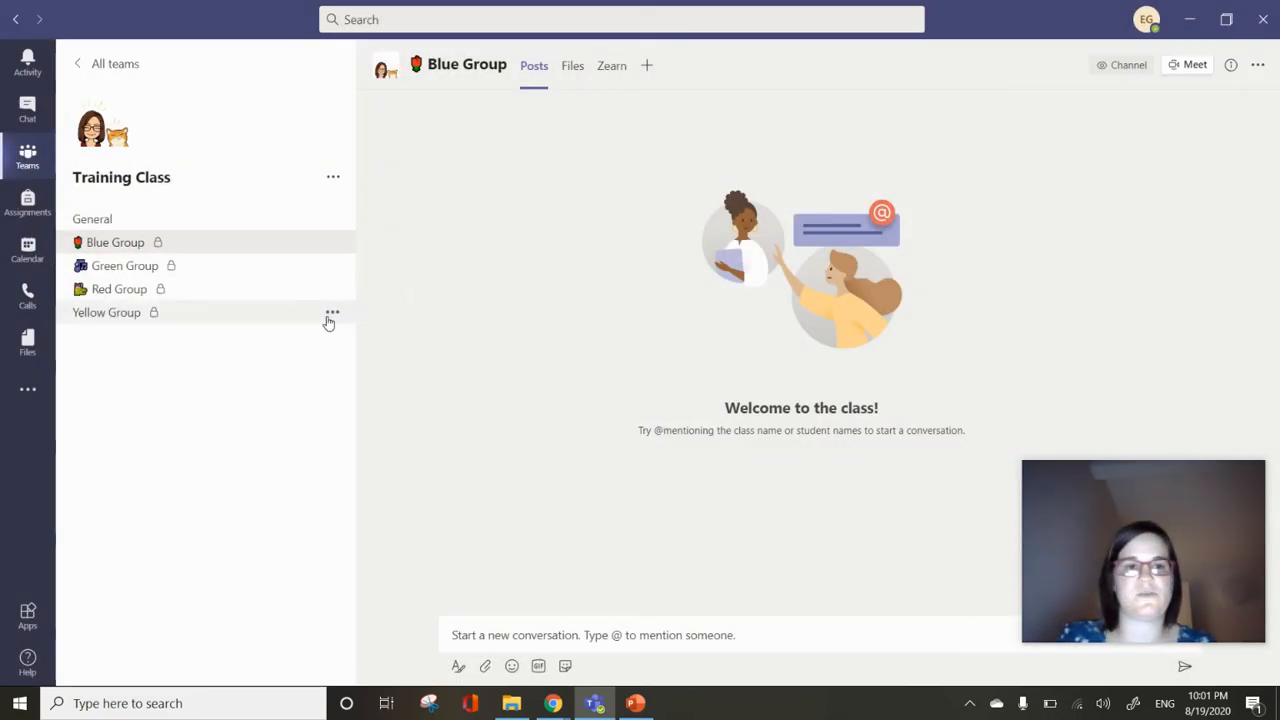
Step: Edit the Yellow Group channel so its name starts with the ninja cat emoji and a space, and save it
left_click(333, 314)
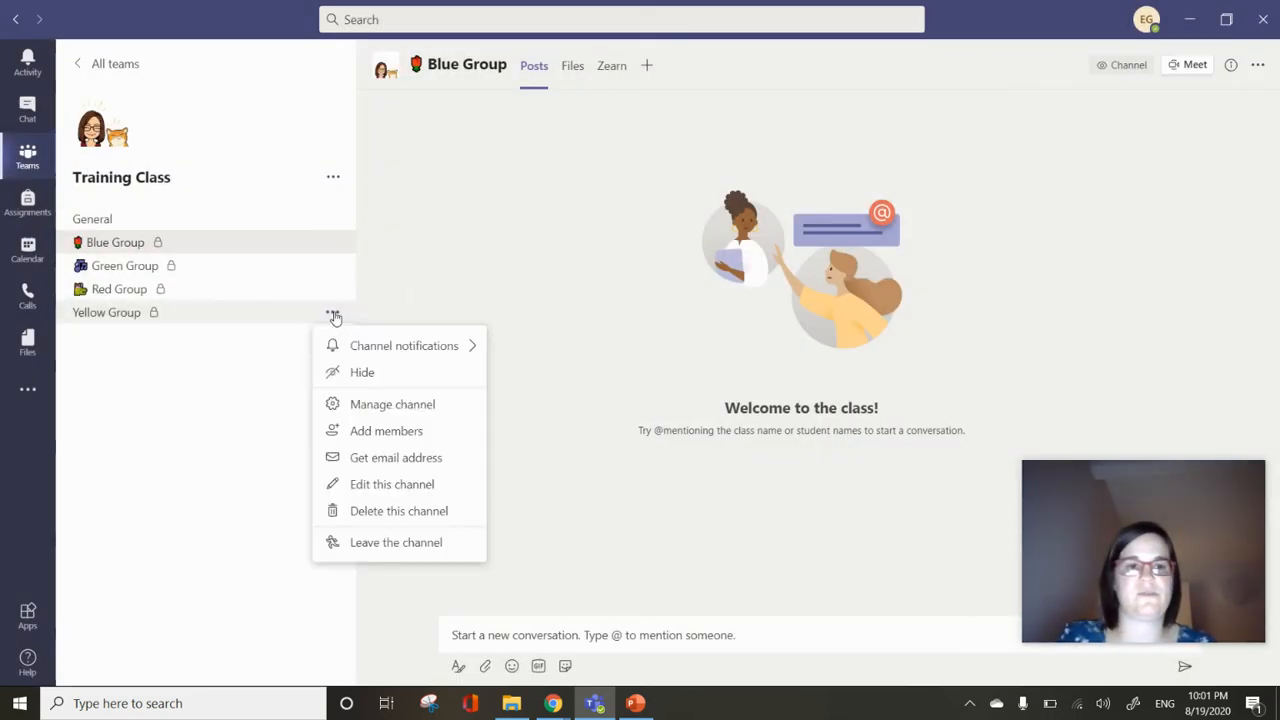
left_click(405, 488)
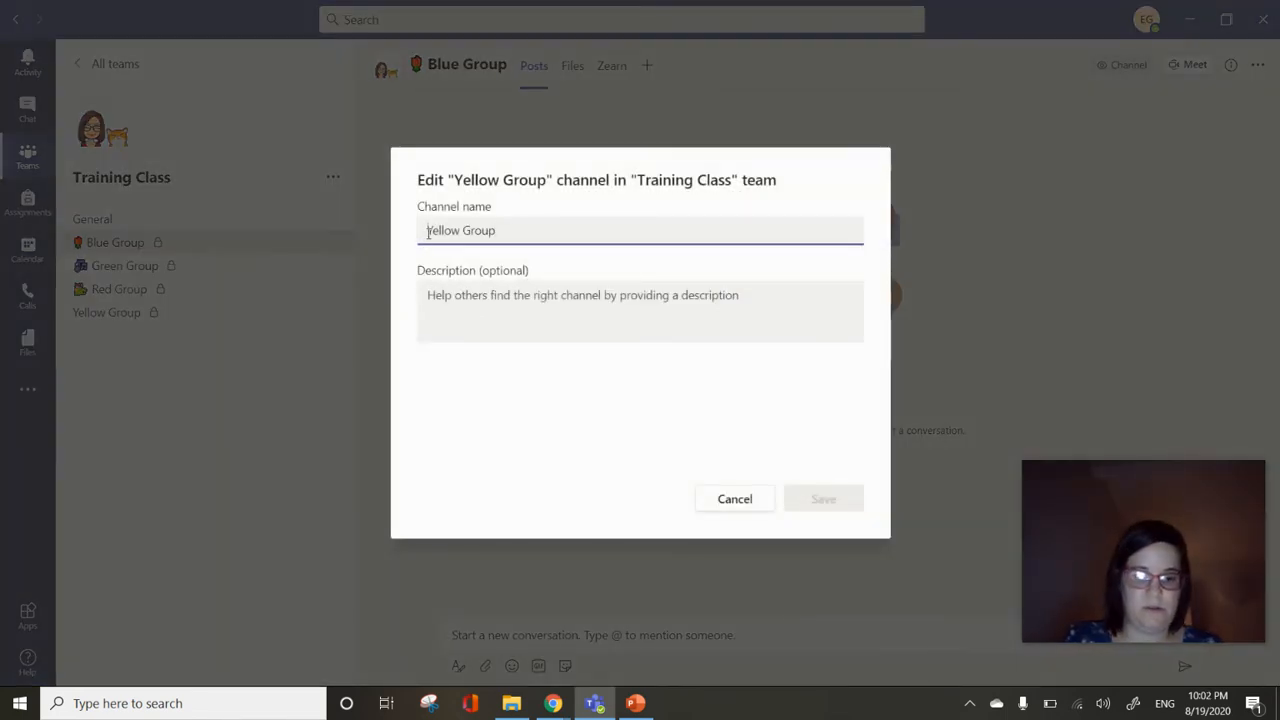
key("super+period")
scroll(540, 440, "down", 1)
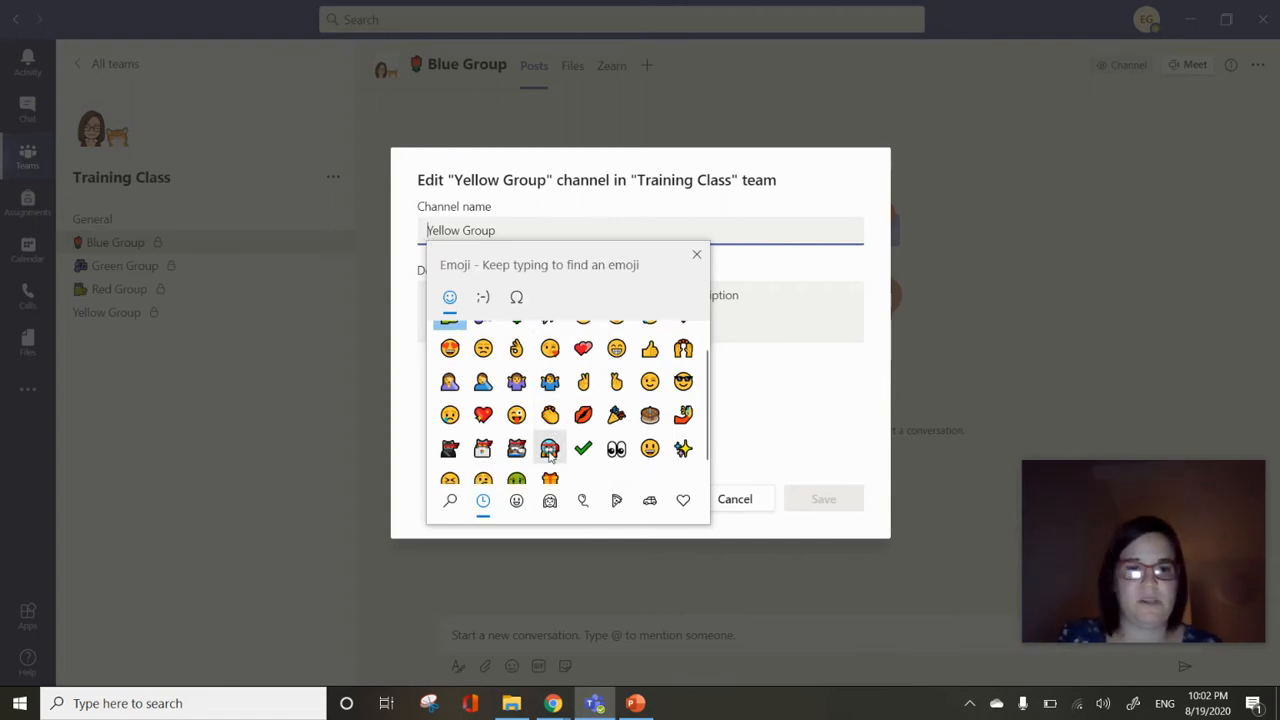
left_click(450, 448)
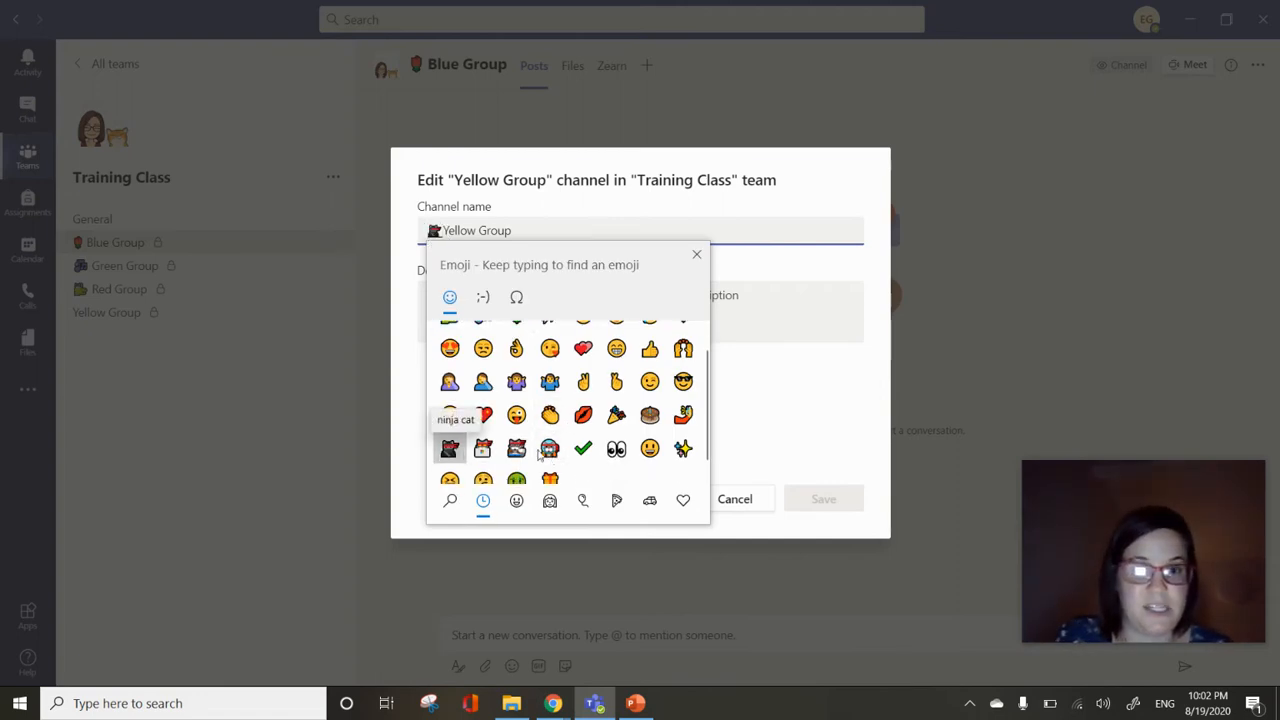
left_click(760, 442)
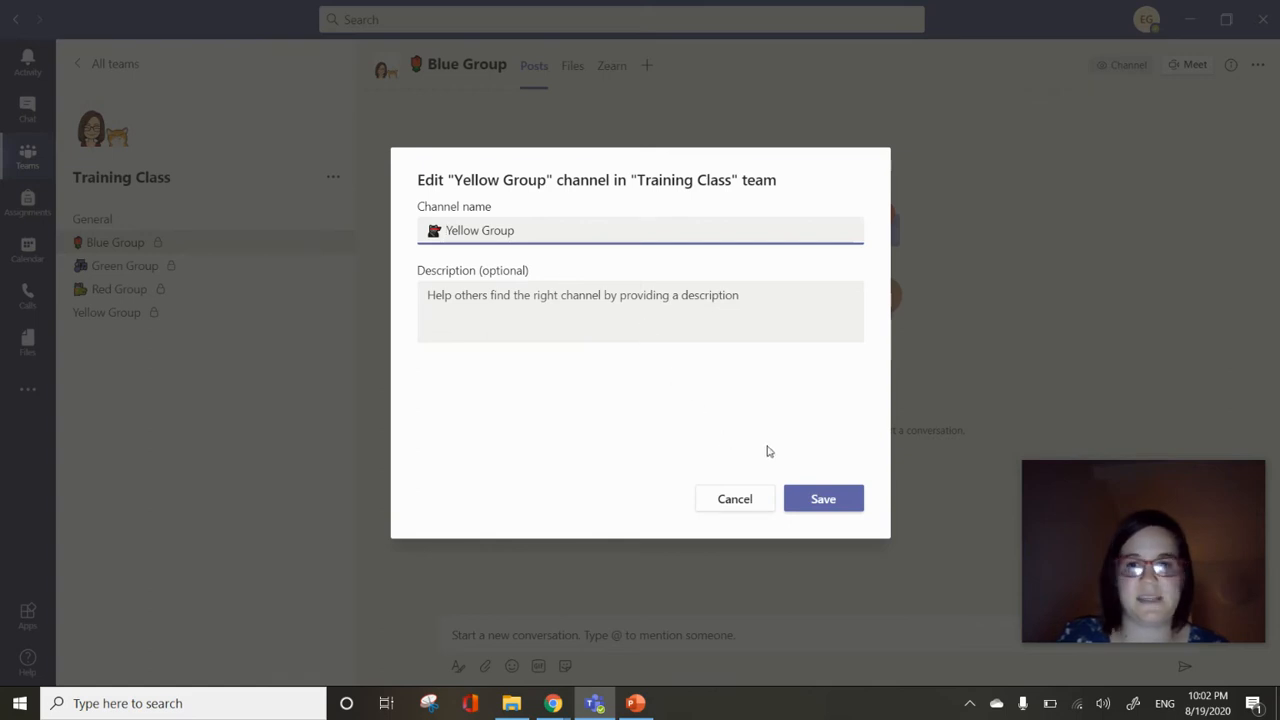
left_click(825, 501)
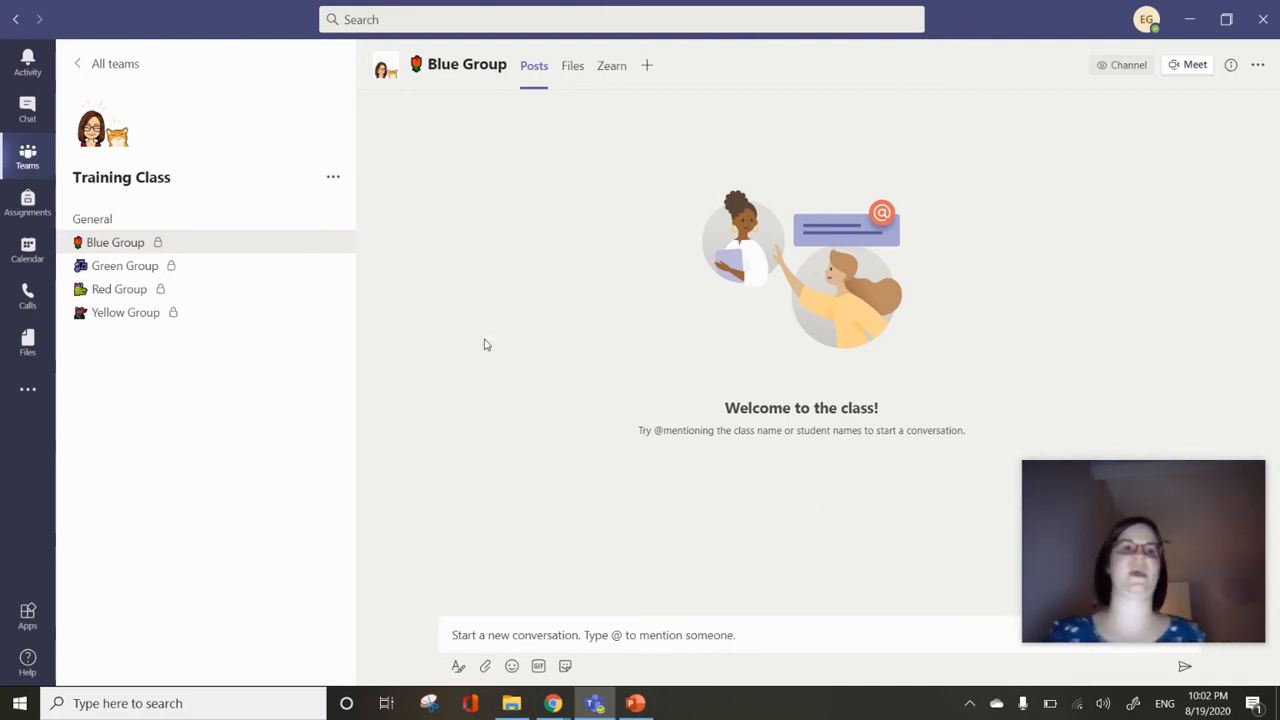
Step: Go to the General channel's files and look over the item types that can be created there
left_click(208, 220)
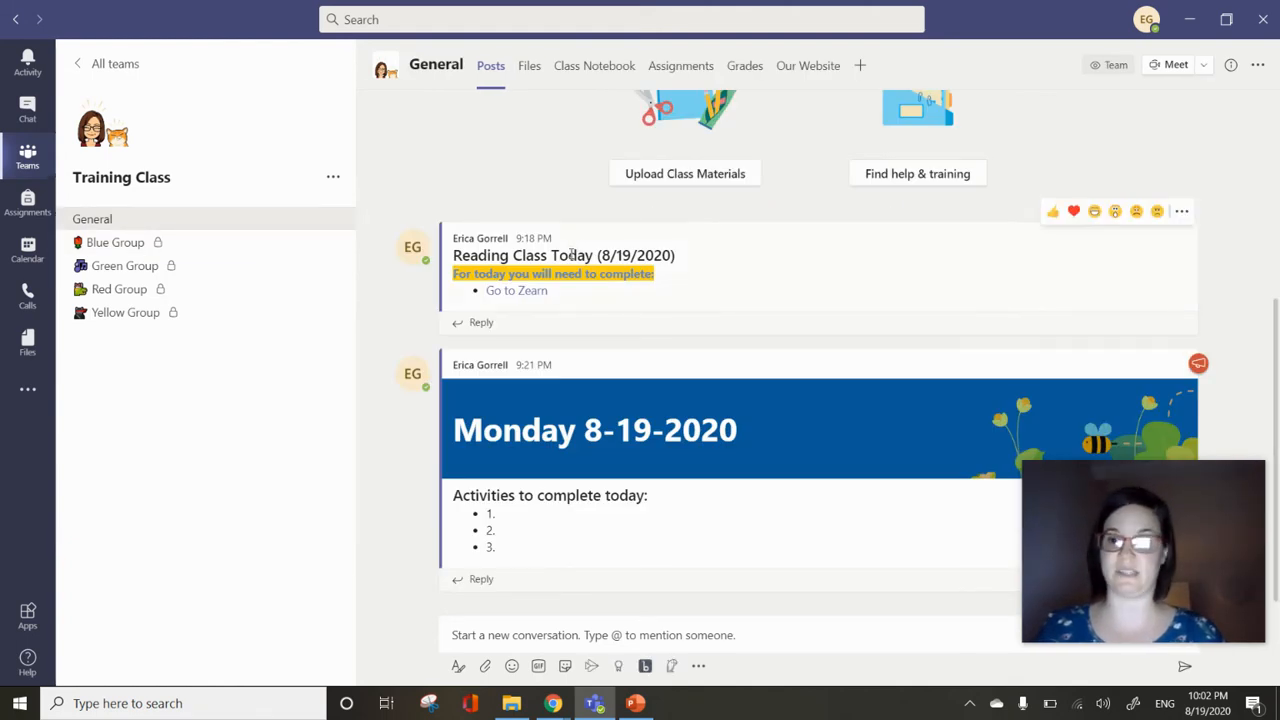
left_click(530, 67)
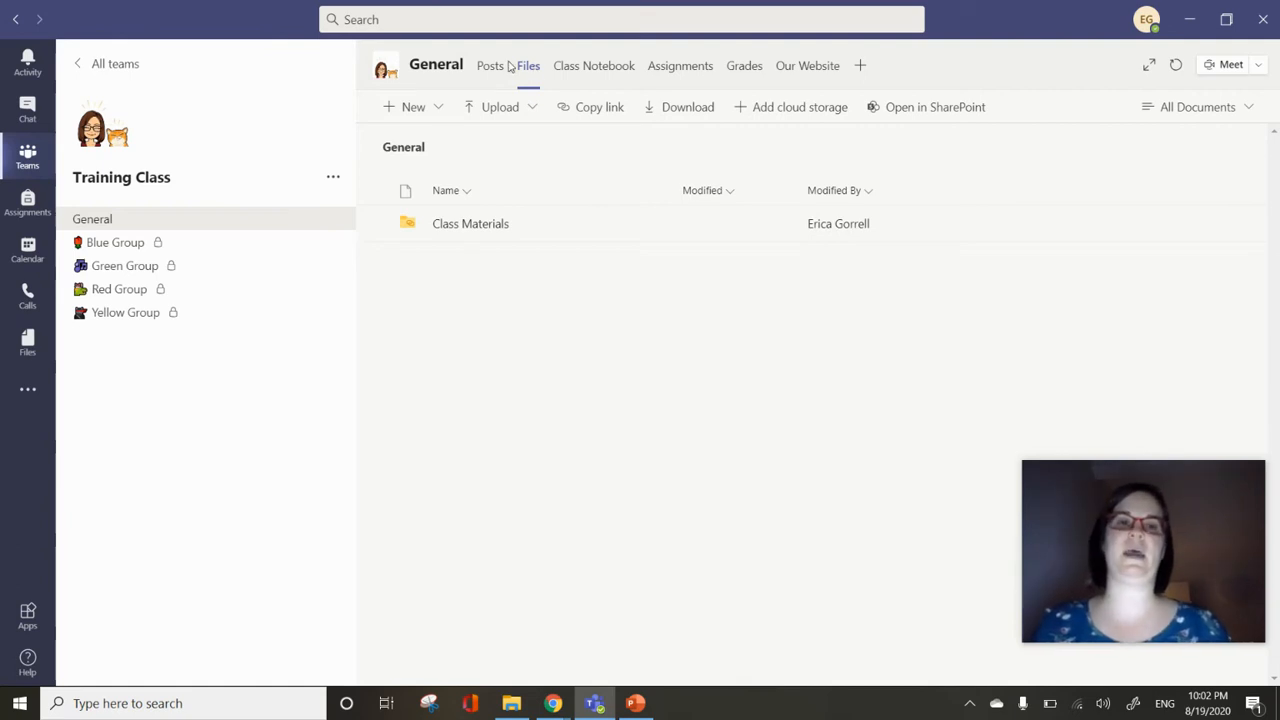
left_click(437, 108)
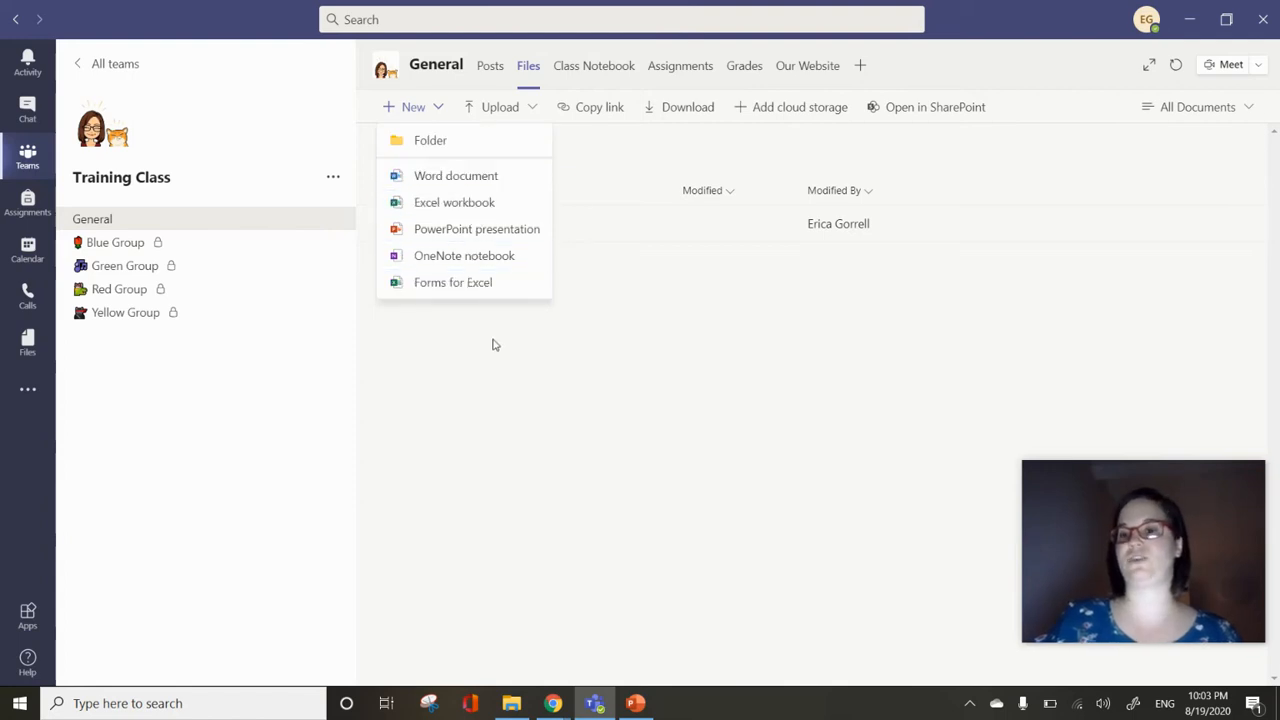
left_click(441, 110)
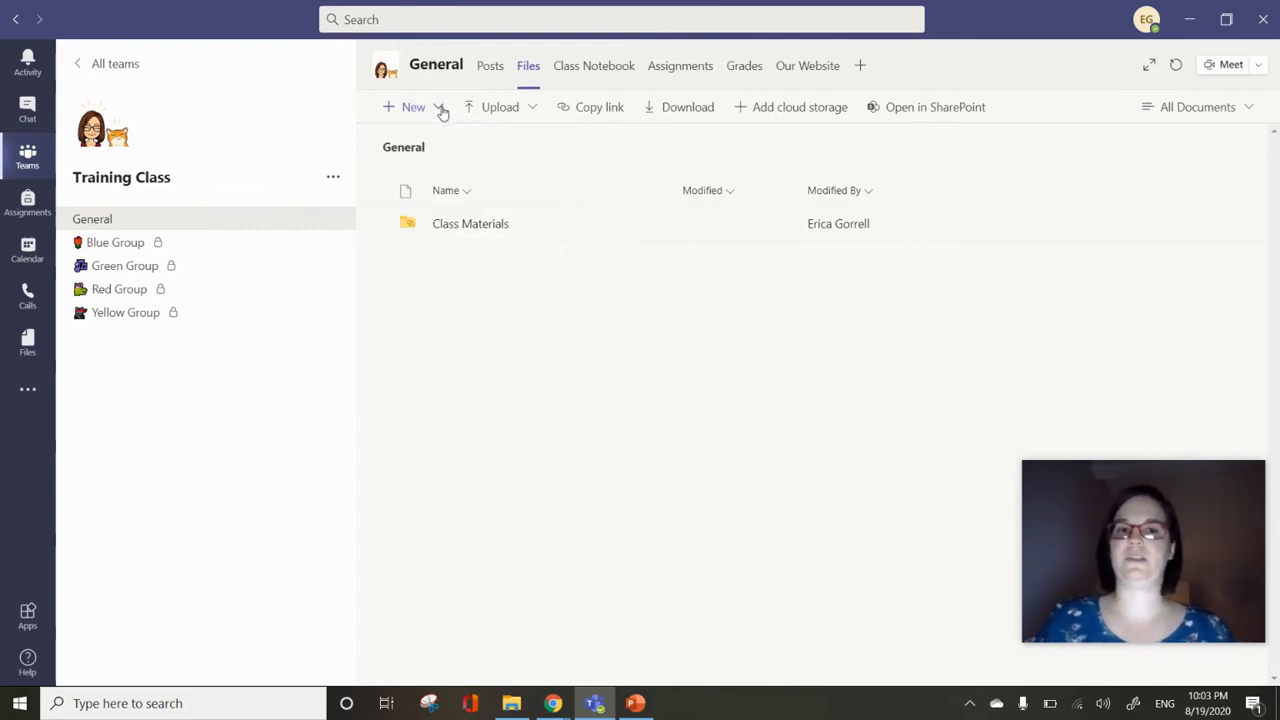
Step: Upload the Math Practice PowerPoint file from the Math folder to the General channel's files and select it there
left_click(533, 110)
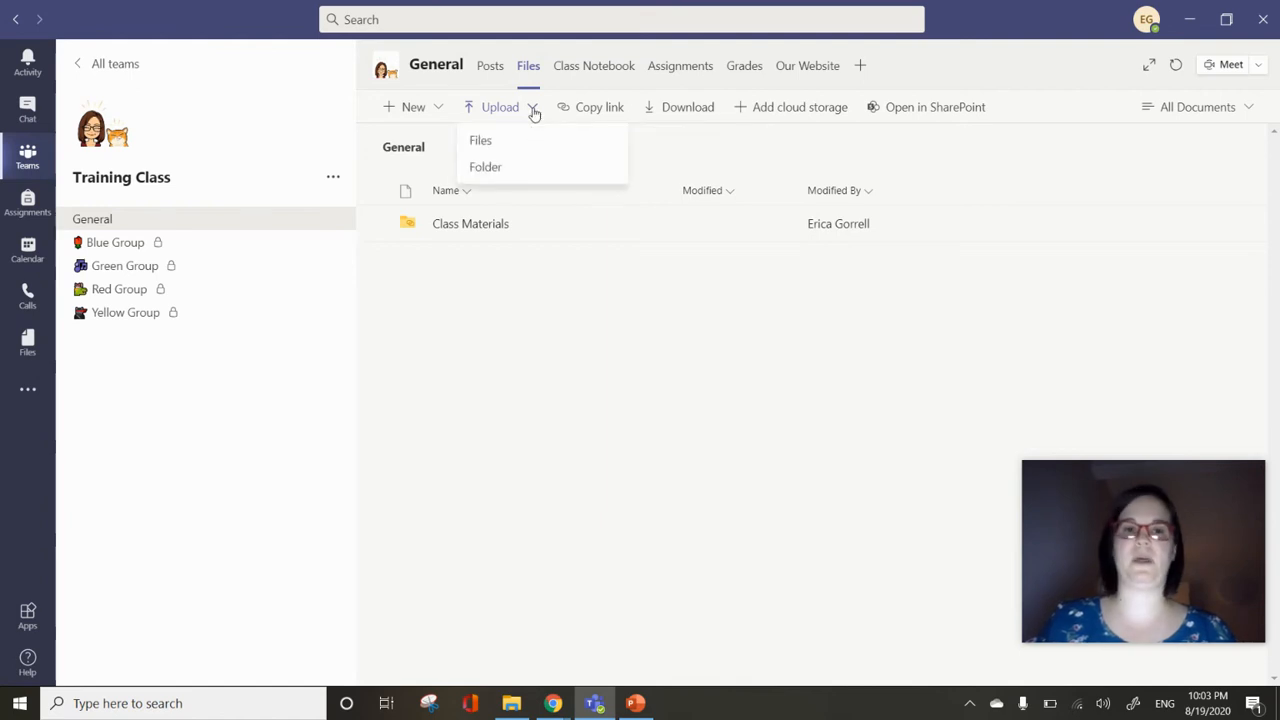
left_click(525, 146)
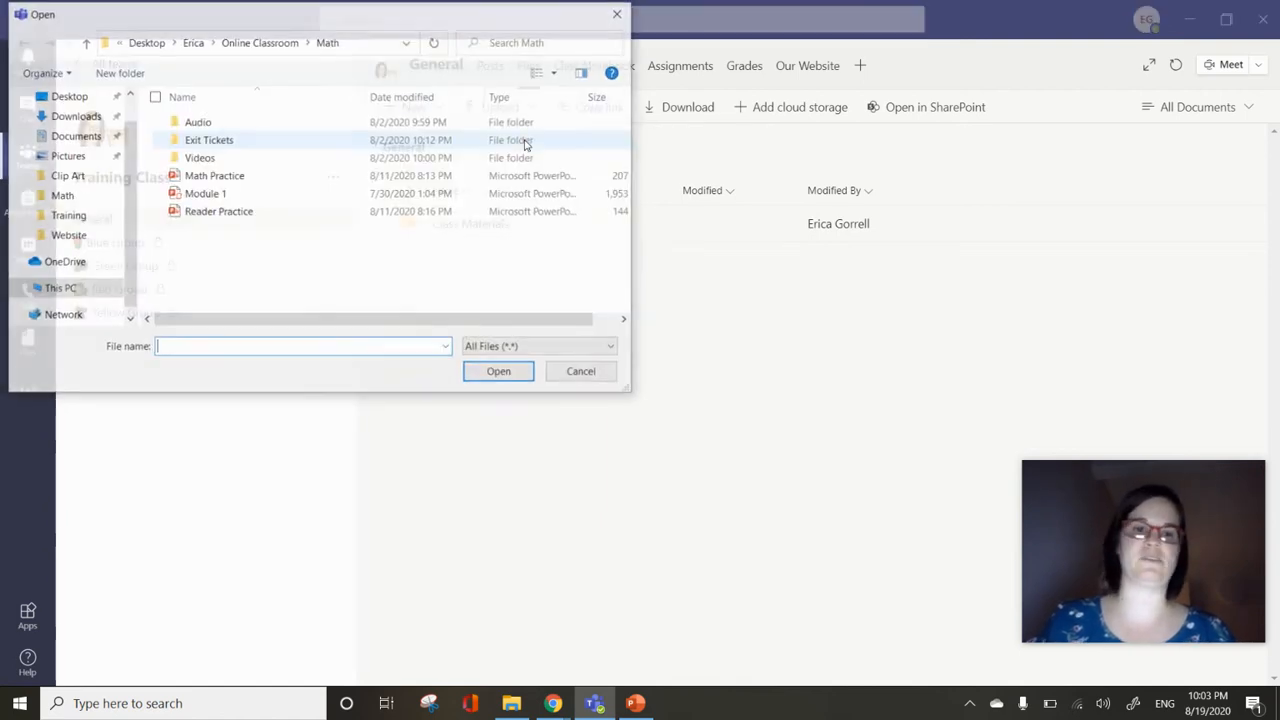
left_click(213, 176)
left_click(506, 373)
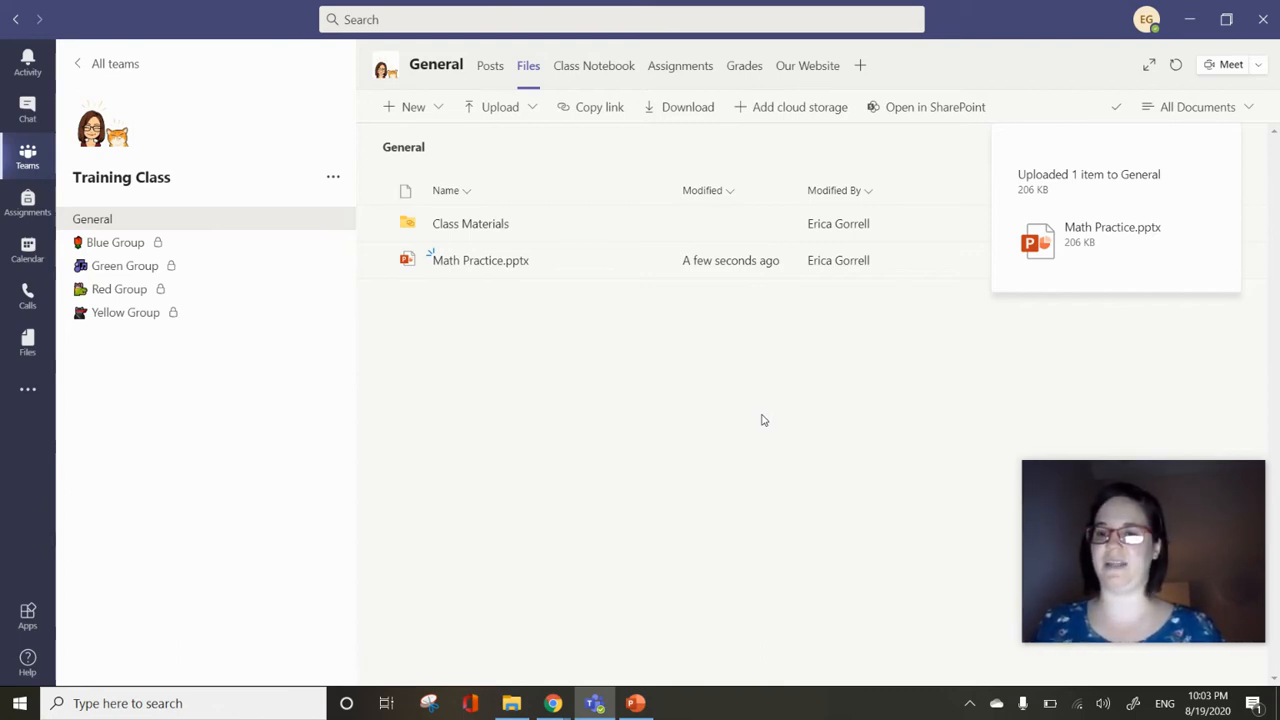
left_click(378, 261)
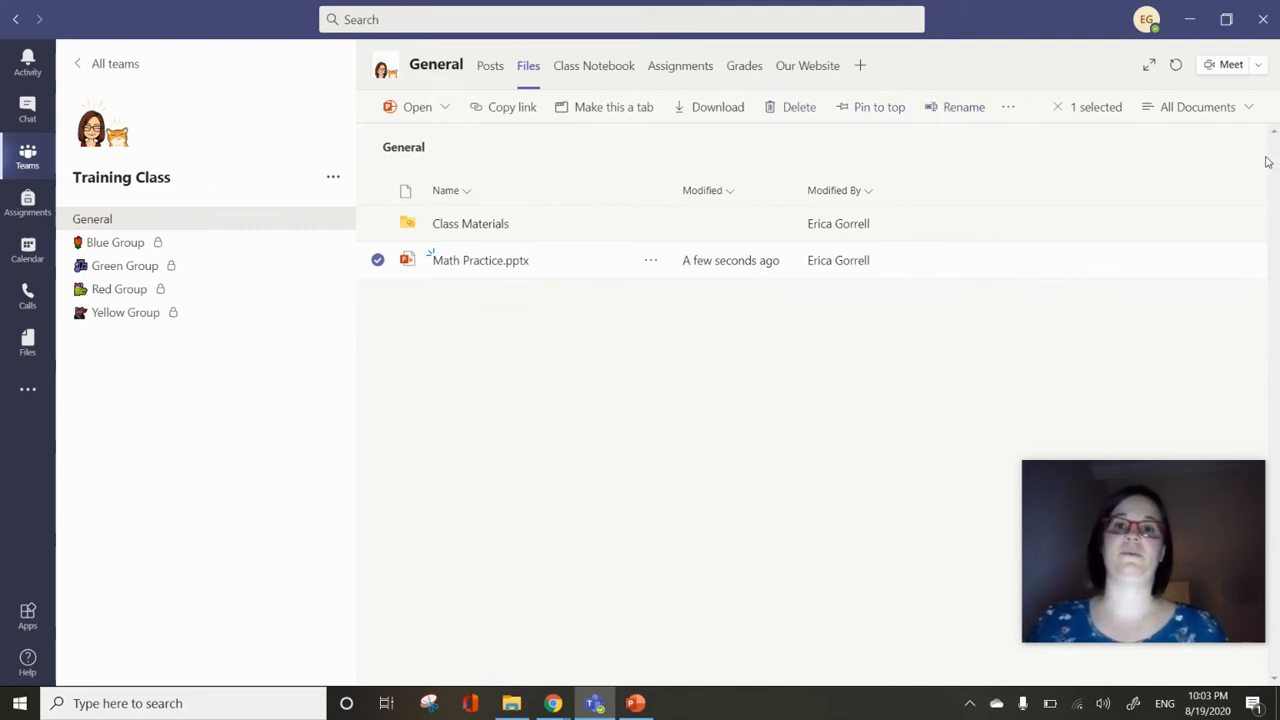
Step: Look over the ways to open the Math Practice file and clear its selection
left_click(442, 113)
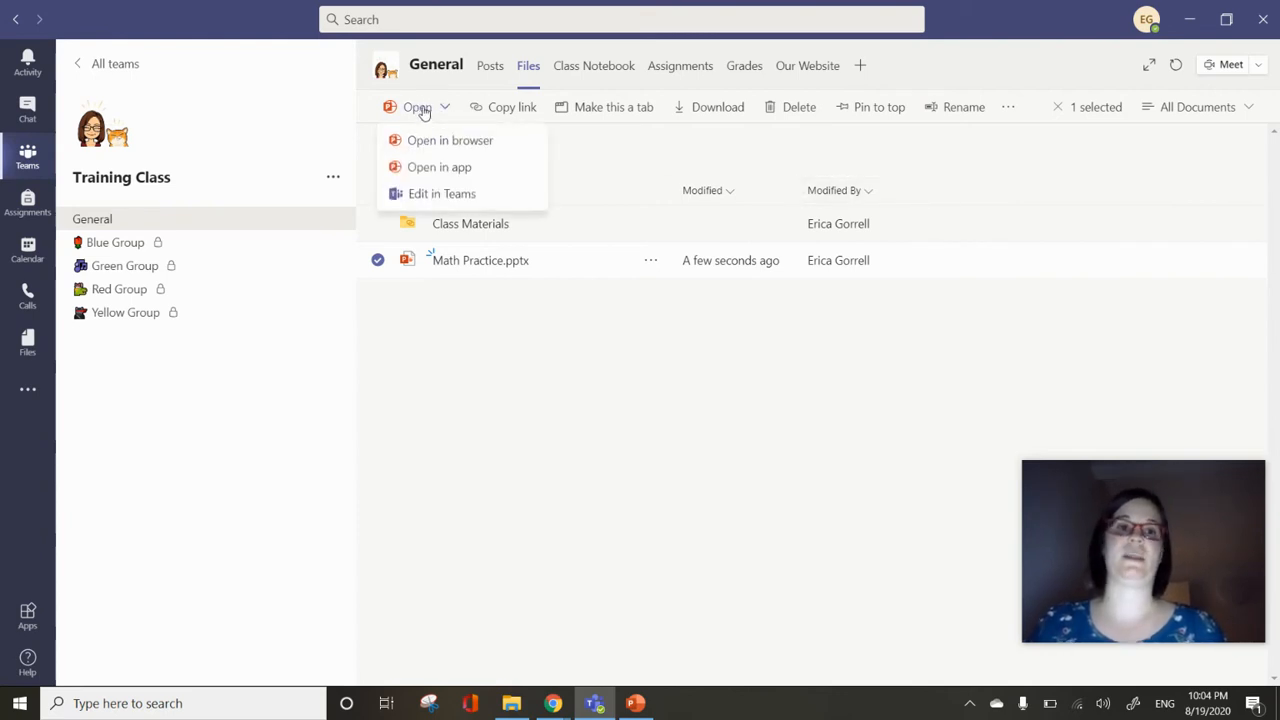
left_click(514, 350)
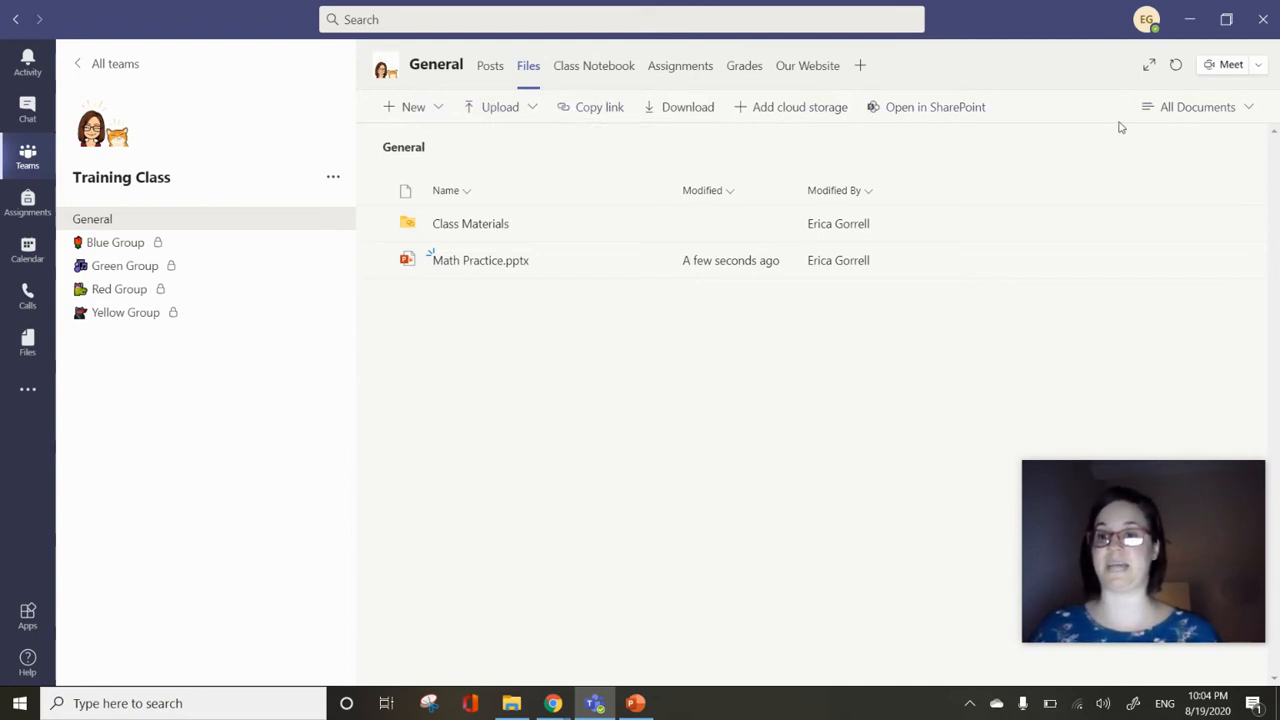
Step: Return to the General channel's posts and look over the additional apps that are available, leaving the list without choosing one
left_click(489, 70)
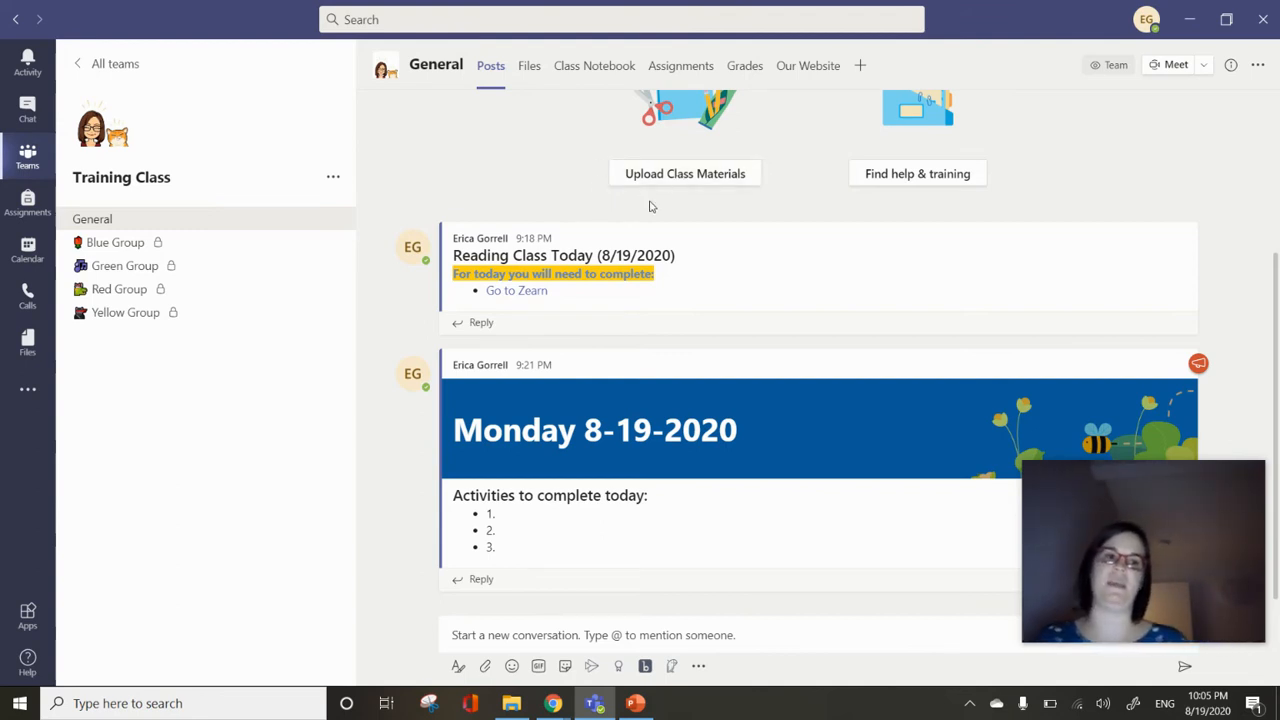
left_click(28, 395)
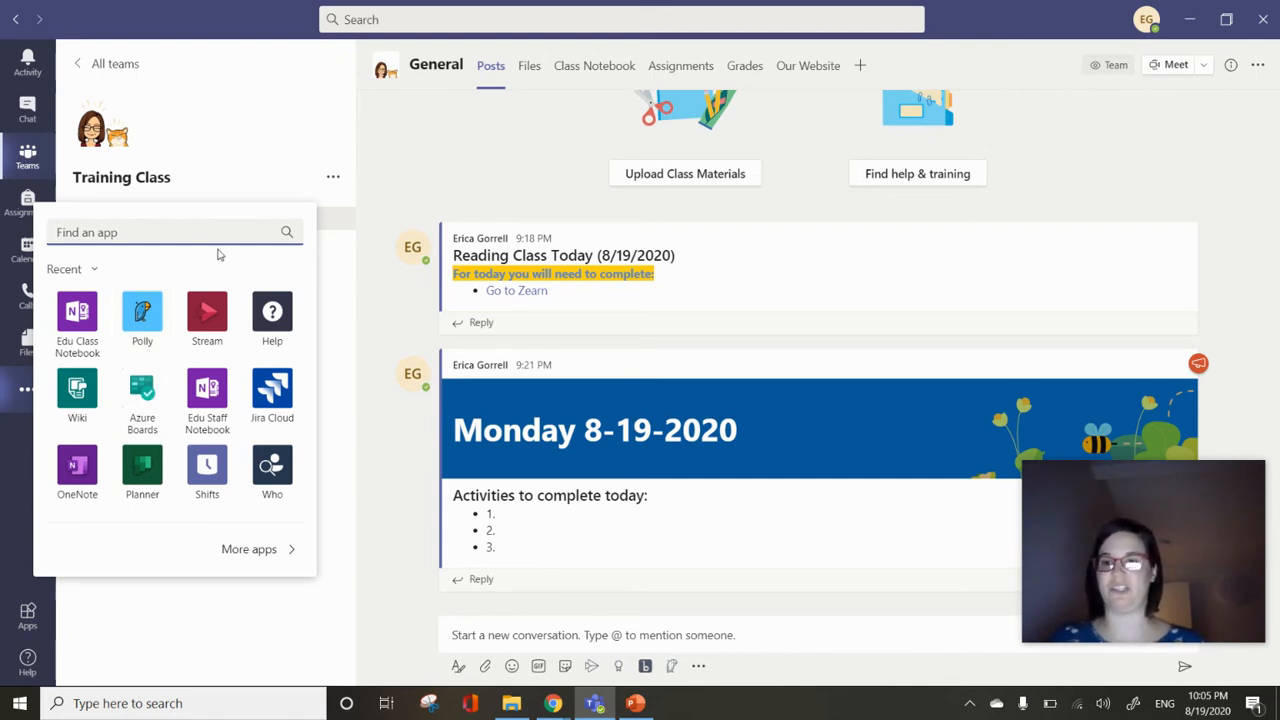
left_click(369, 362)
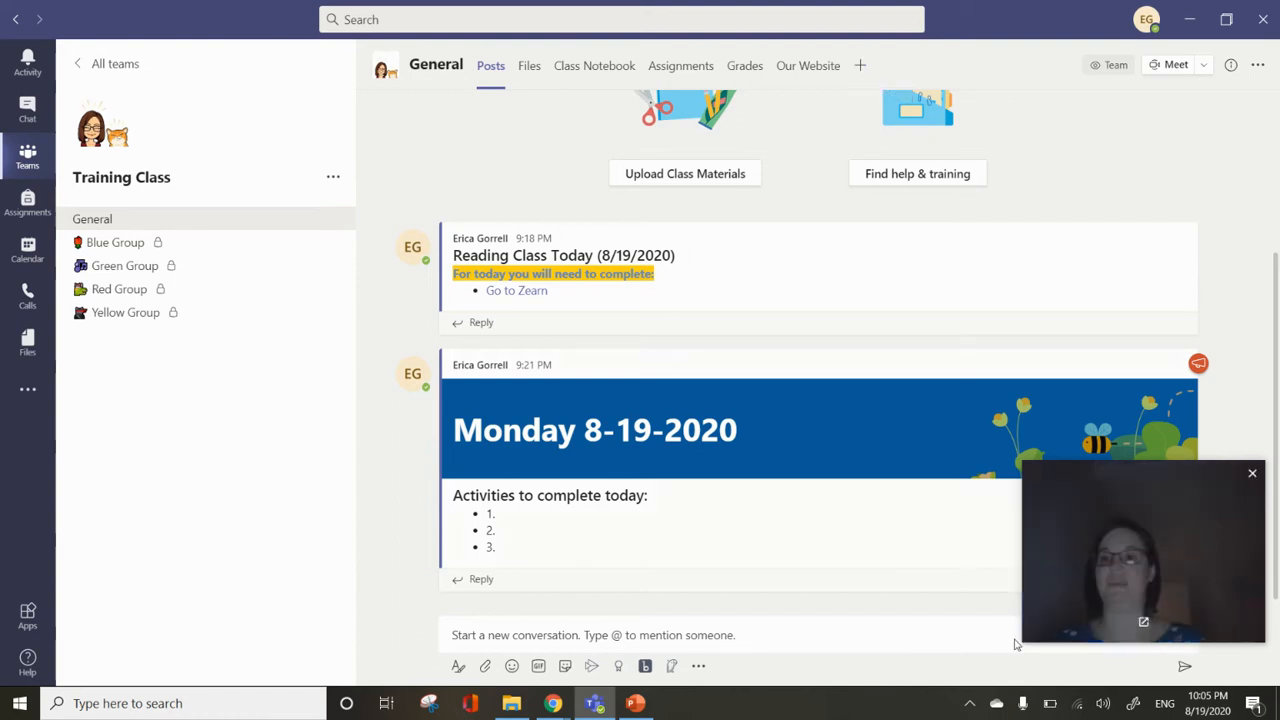
Step: Start a new Polly poll from scratch in the General channel's posts
mouse_move(961, 458)
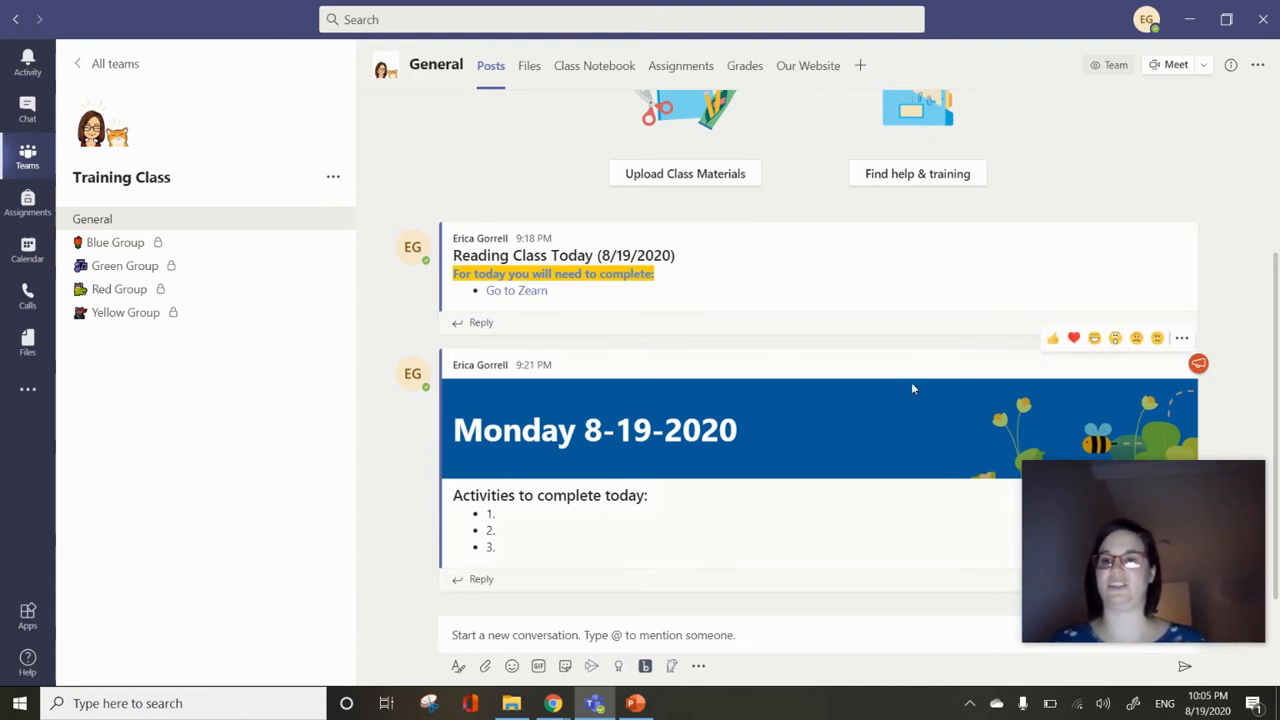
left_click(673, 672)
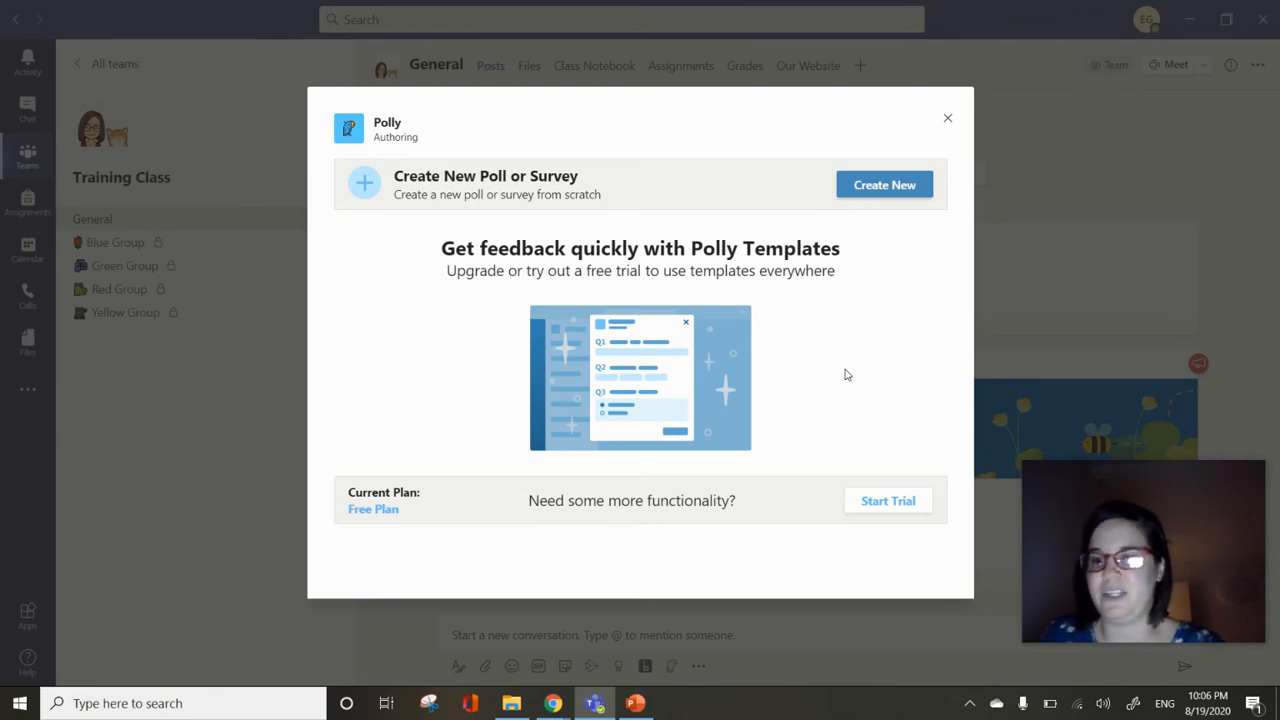
left_click(888, 193)
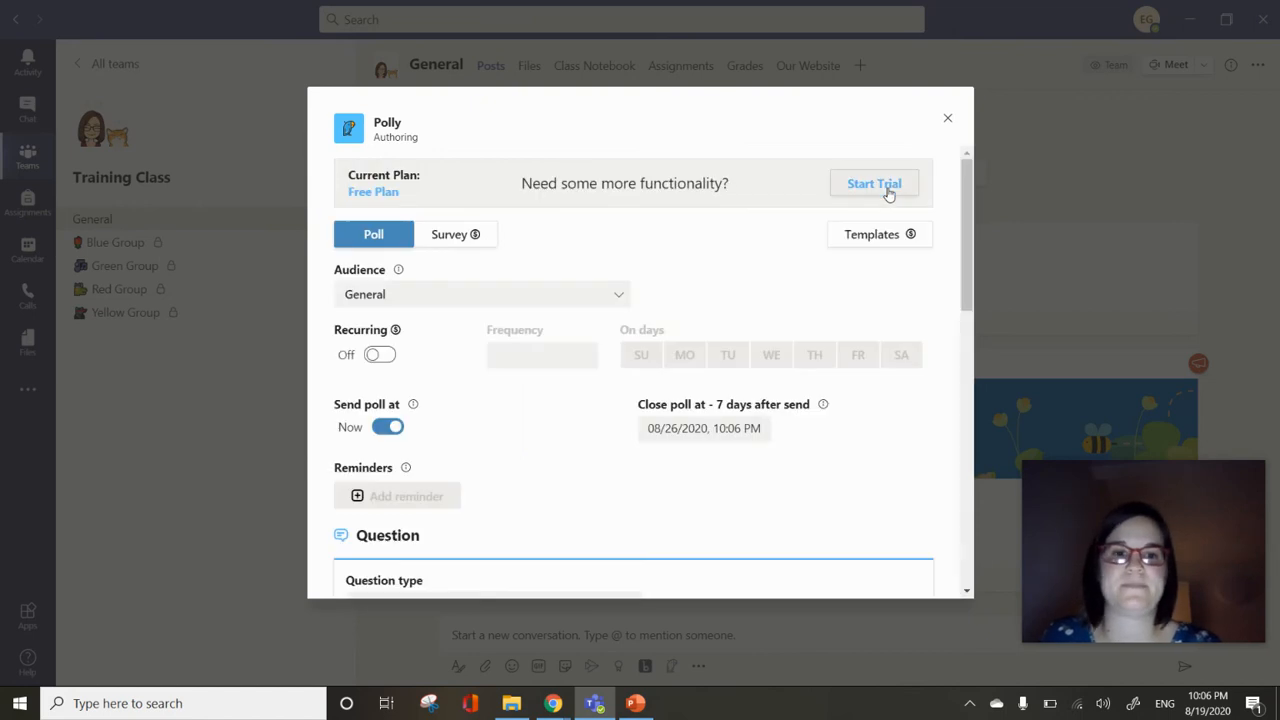
scroll(570, 292, "down", 1)
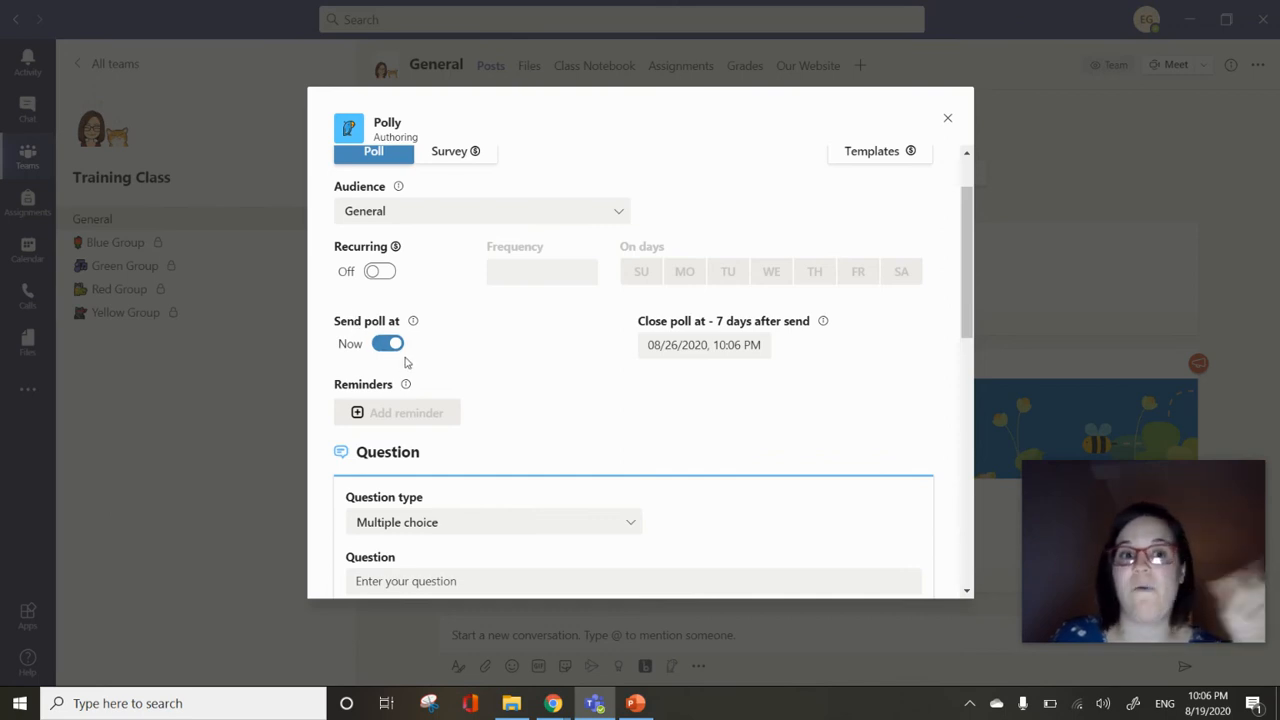
left_click(397, 349)
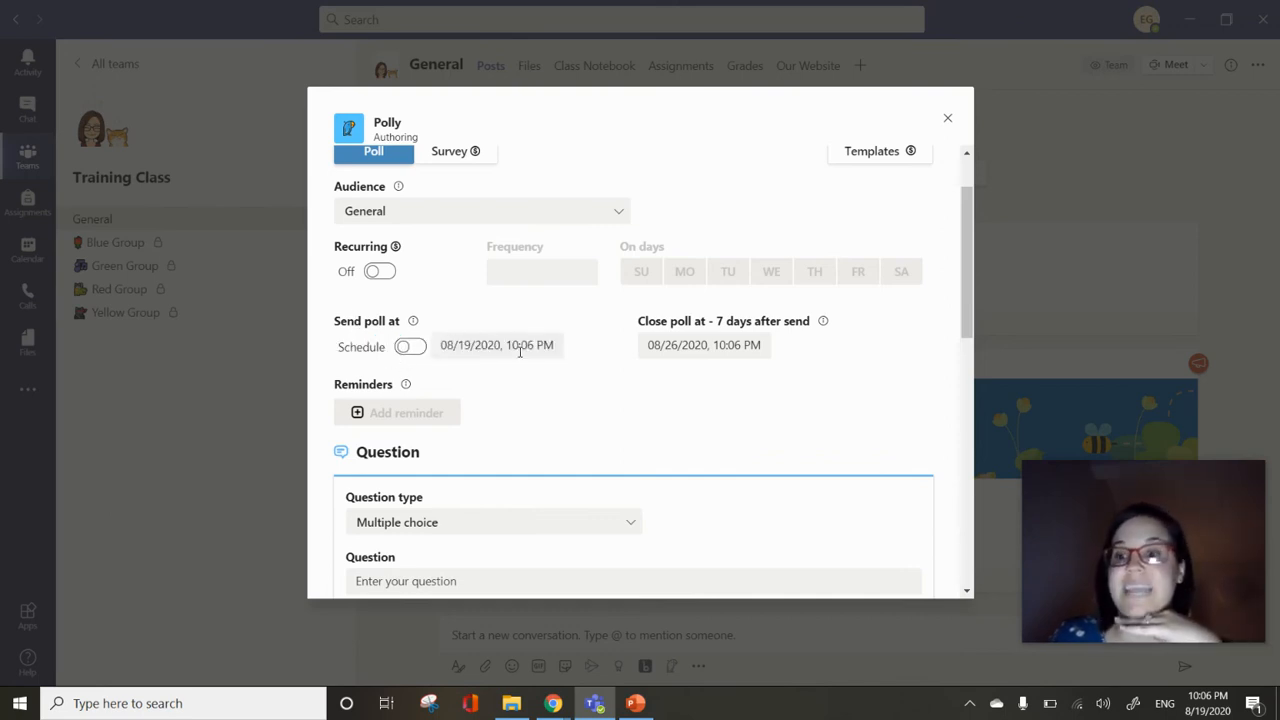
left_click(407, 348)
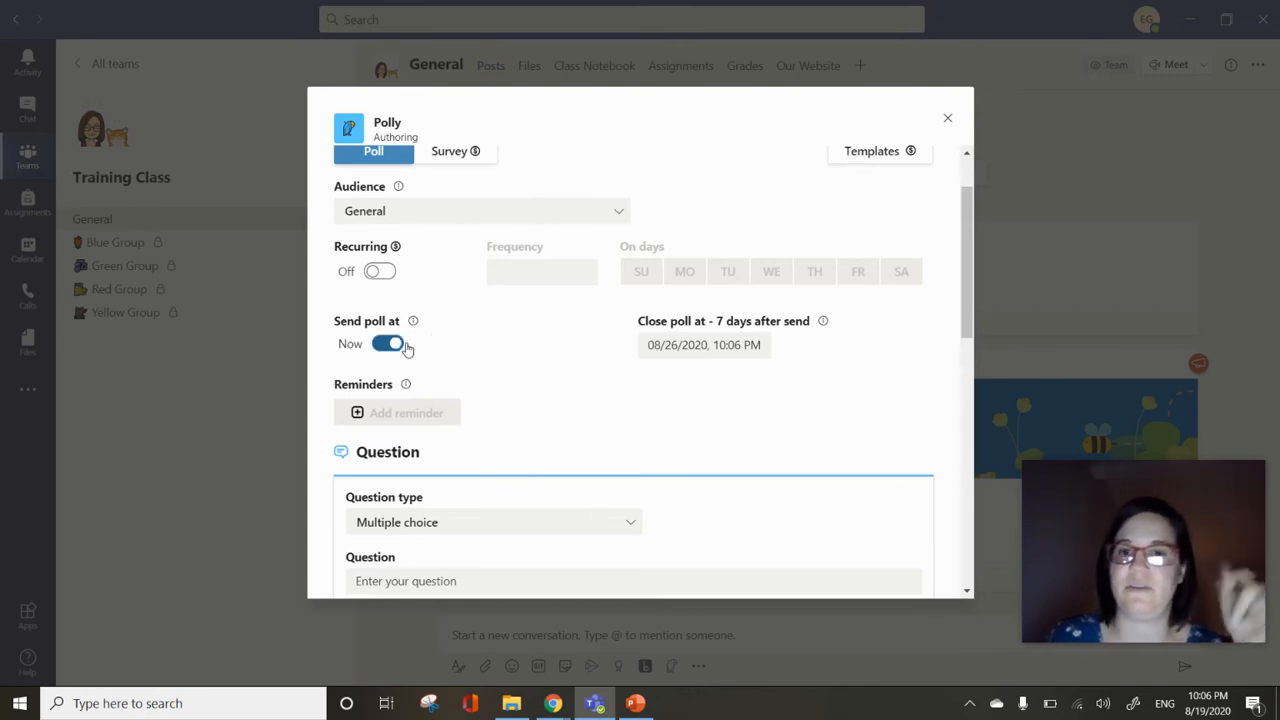
Step: Set the poll's closing date to 08/19/2020 and its closing time to 11:00 PM
left_click(765, 347)
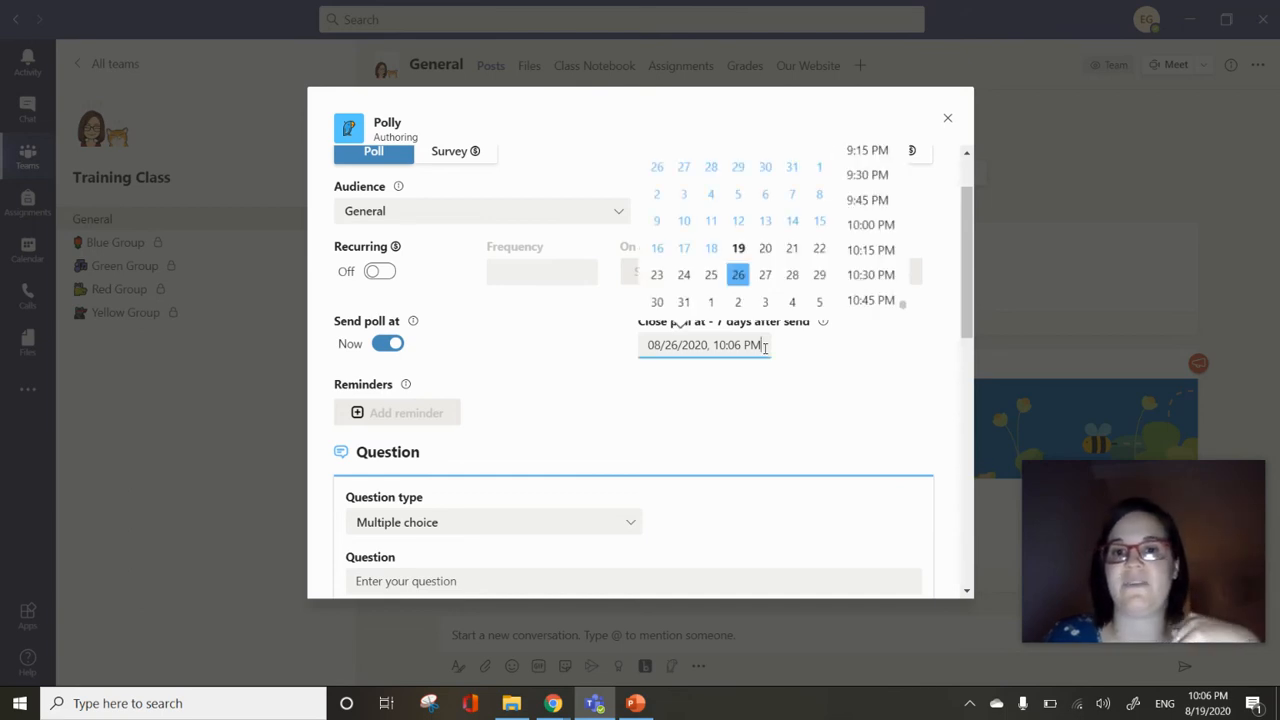
left_click(739, 249)
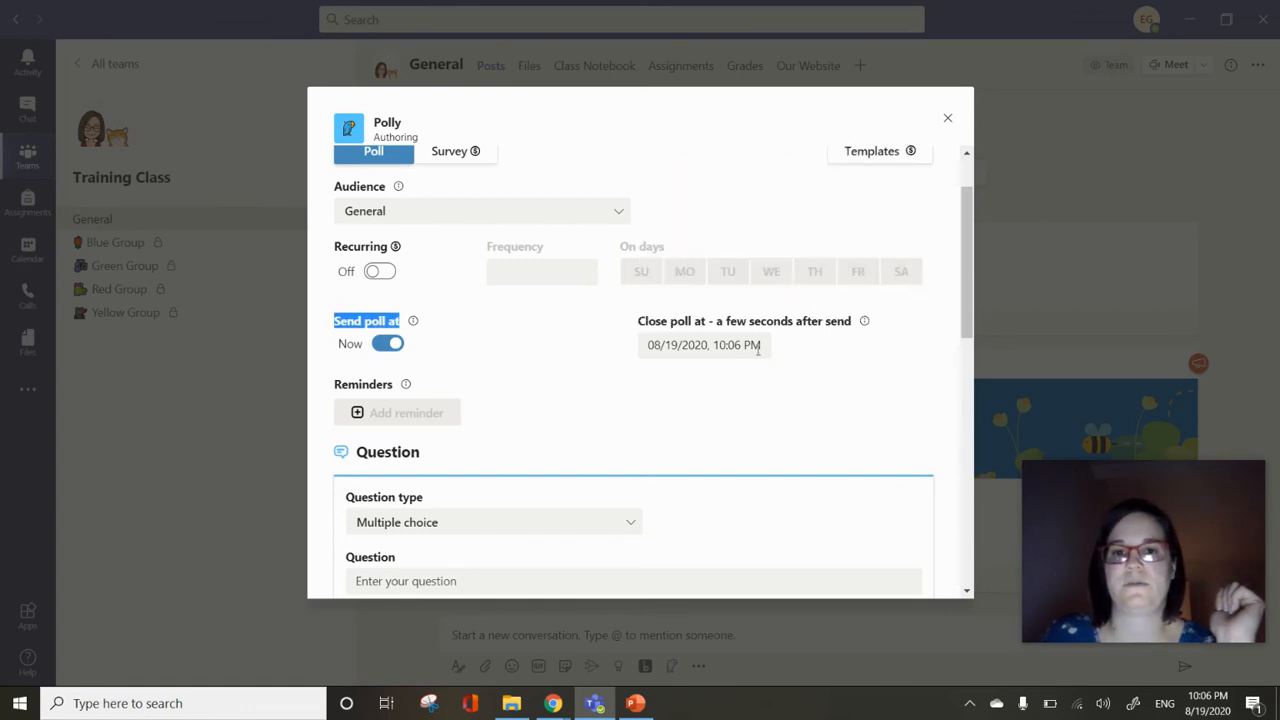
left_click(744, 345)
scroll(900, 270, "down", 3)
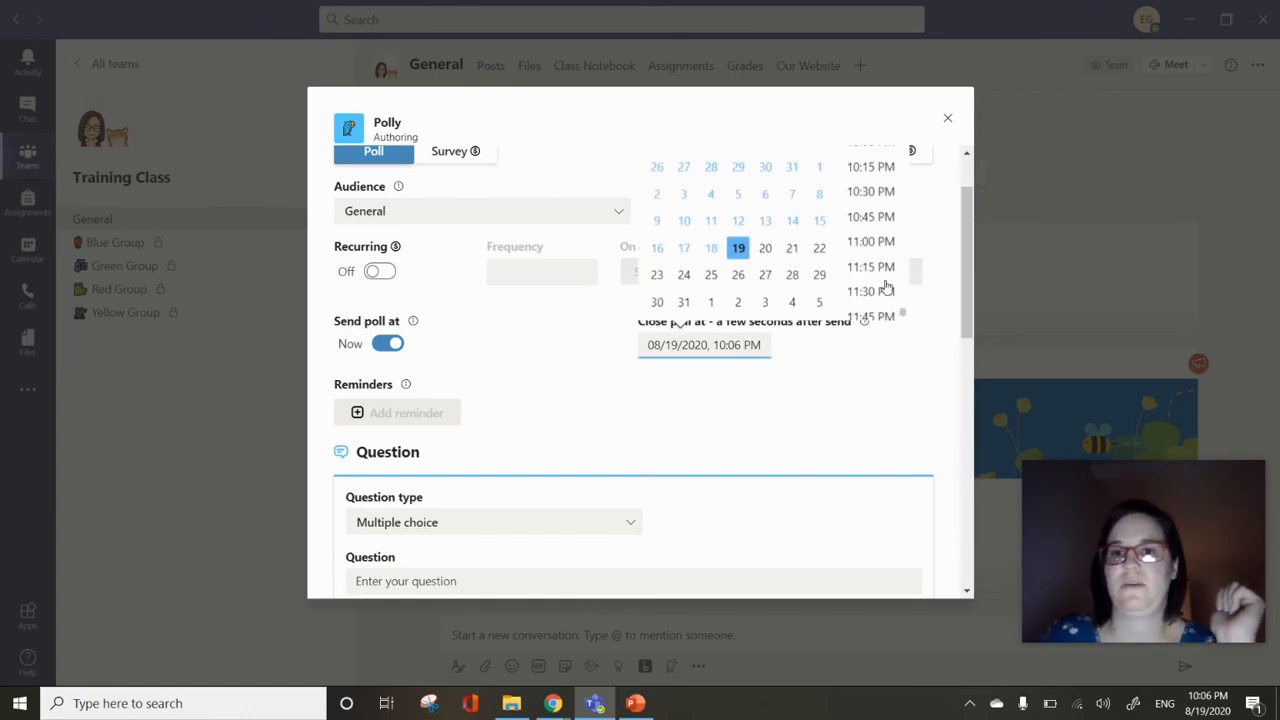
left_click(871, 241)
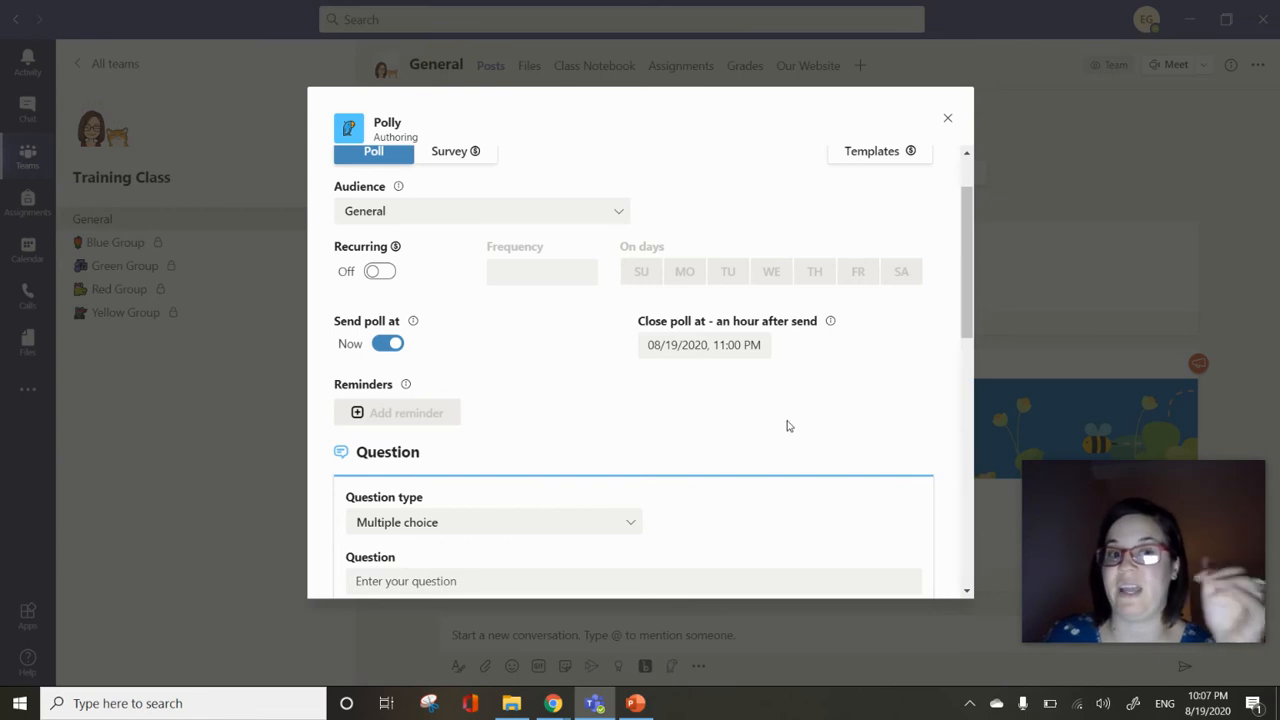
Step: Try the Open ended question type for the poll, and set the question type to Rating instead
scroll(787, 426, "down", 3)
scroll(786, 422, "up", 1)
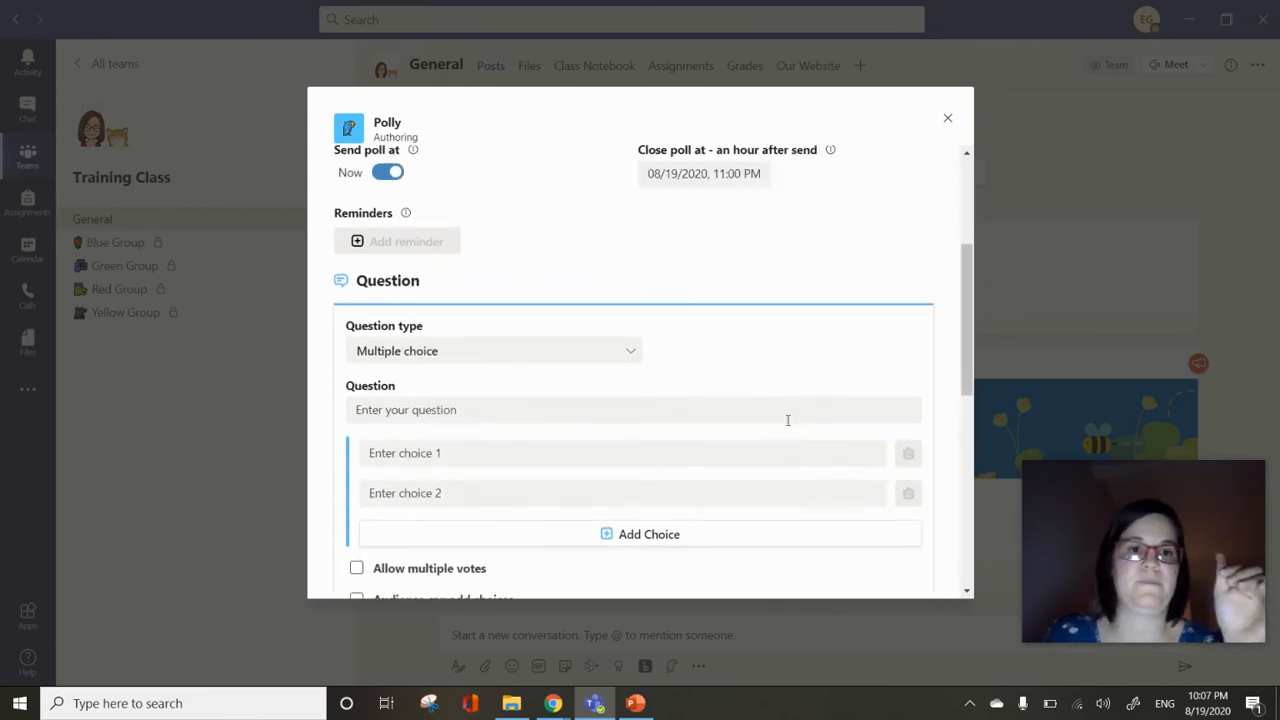
mouse_move(397, 240)
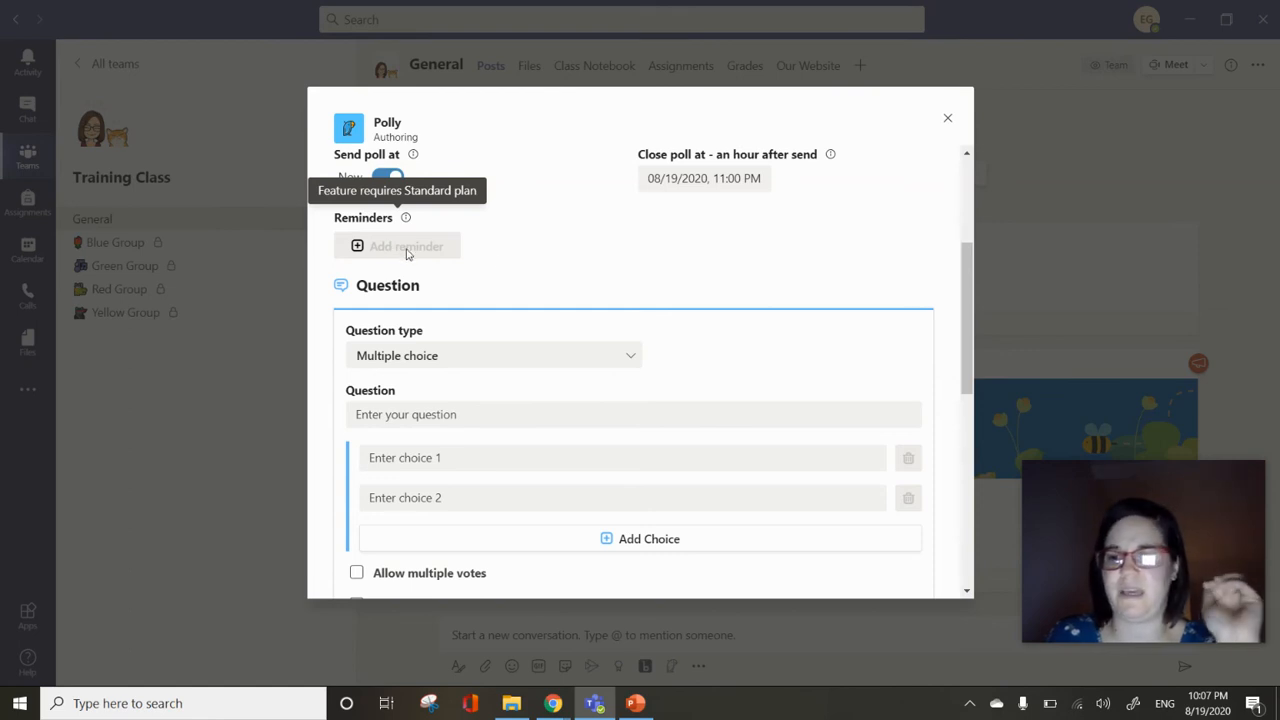
scroll(575, 258, "down", 2)
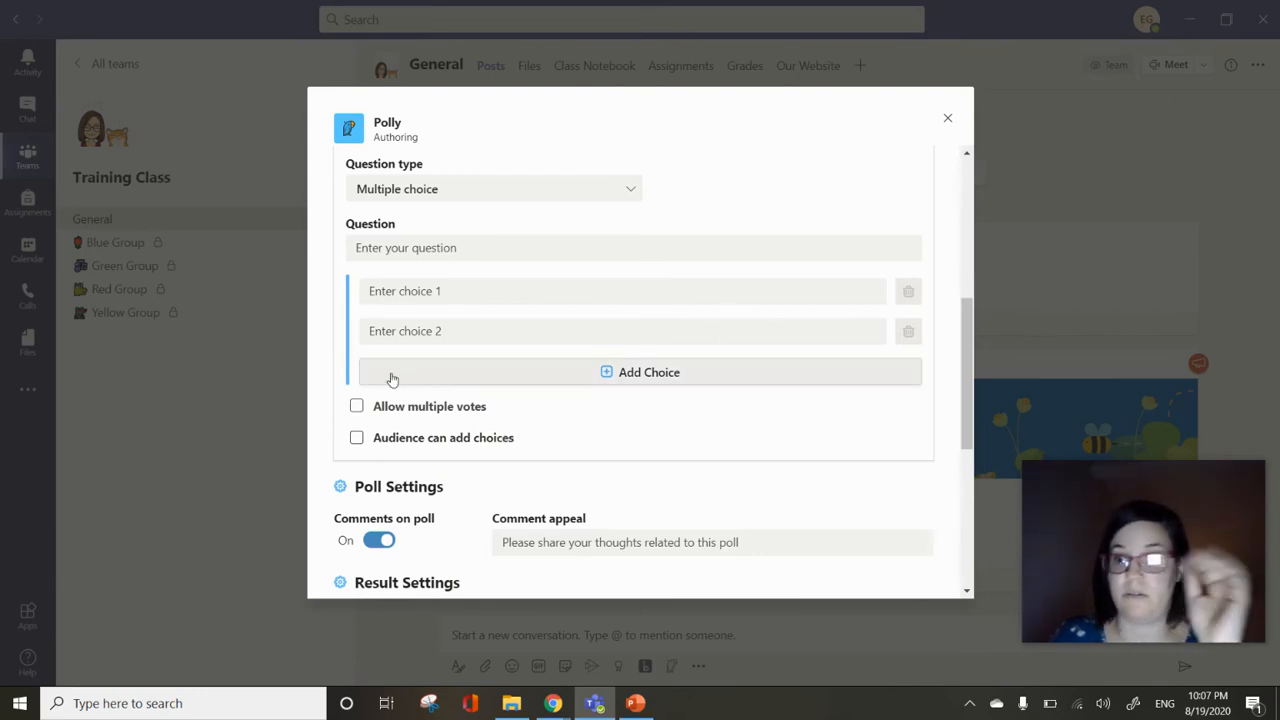
left_click(446, 189)
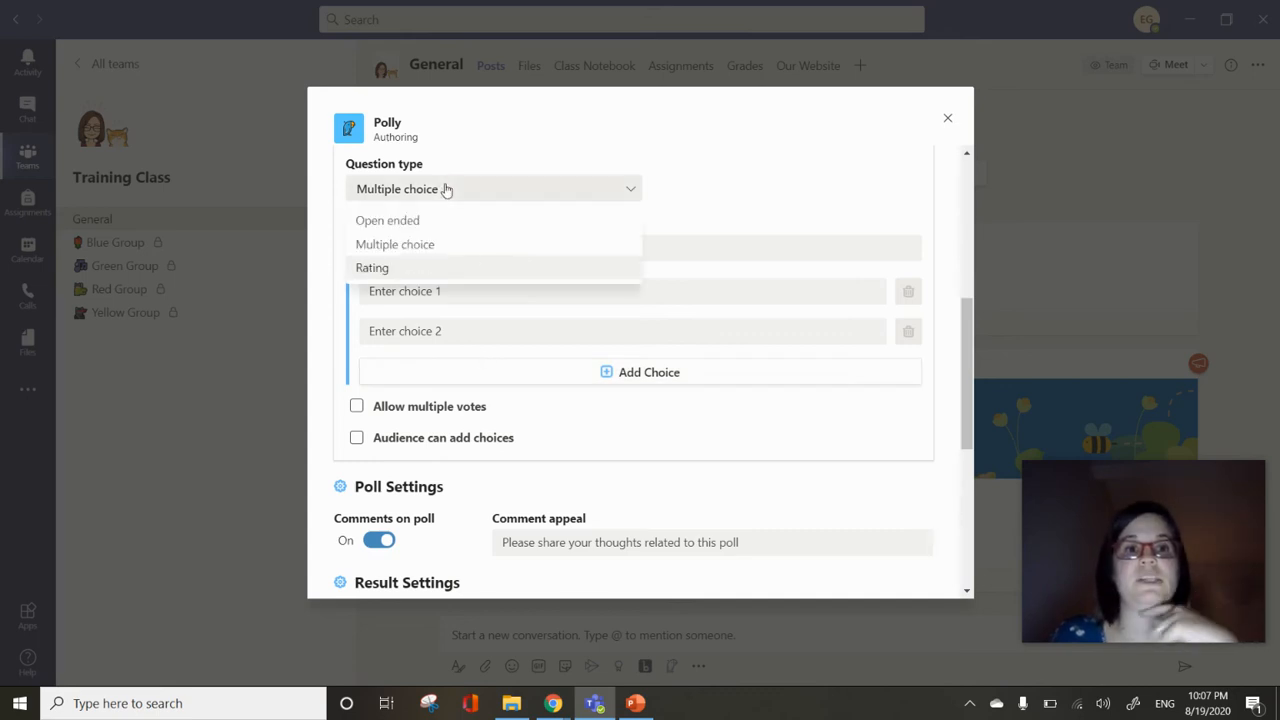
left_click(436, 220)
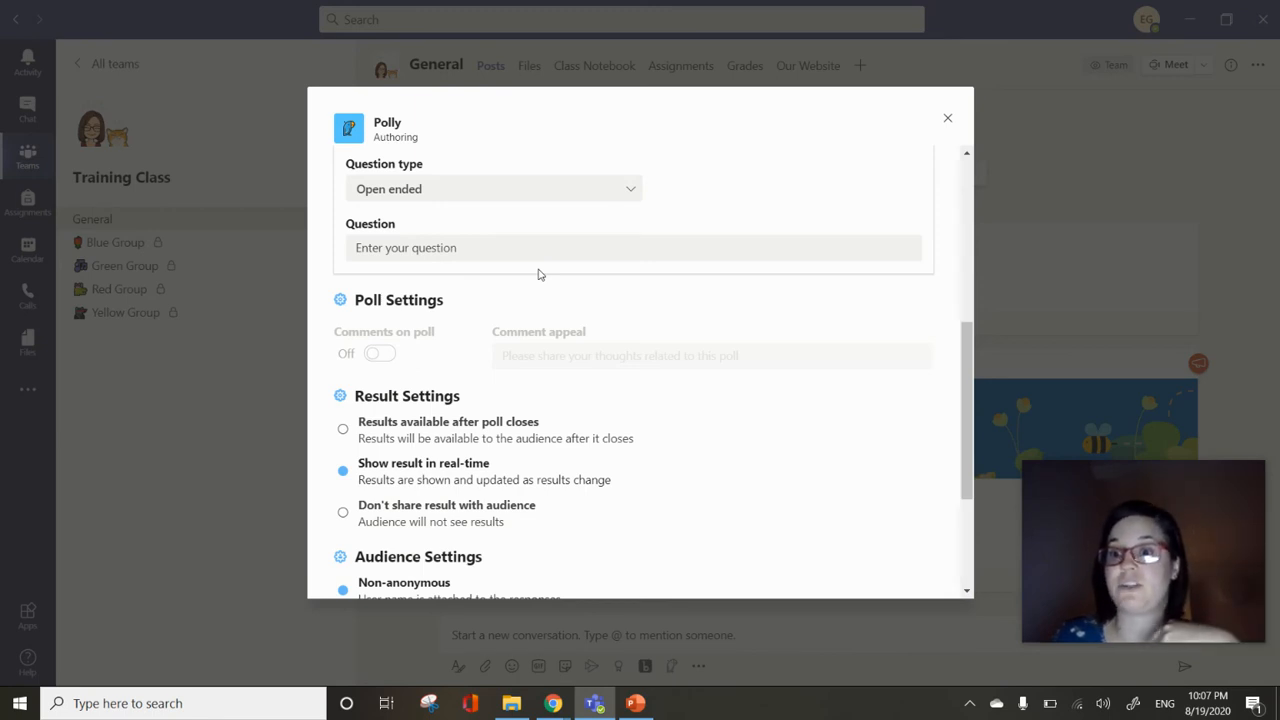
left_click(525, 190)
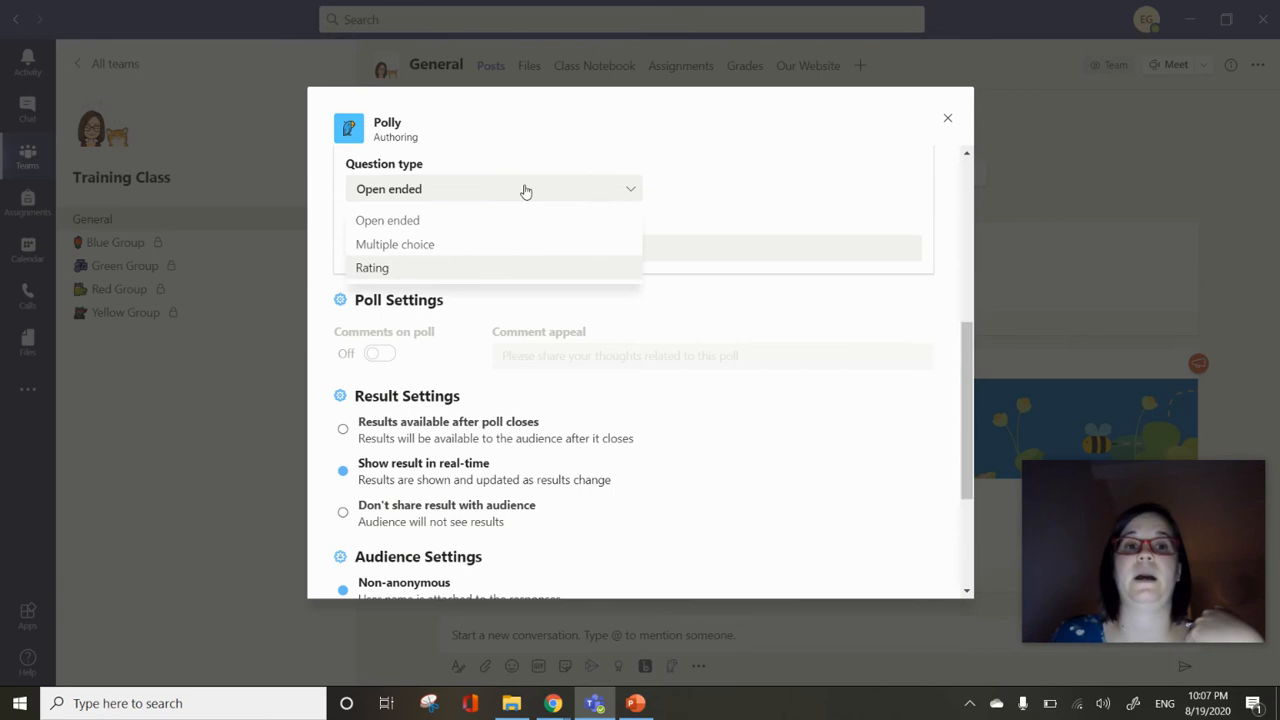
left_click(472, 268)
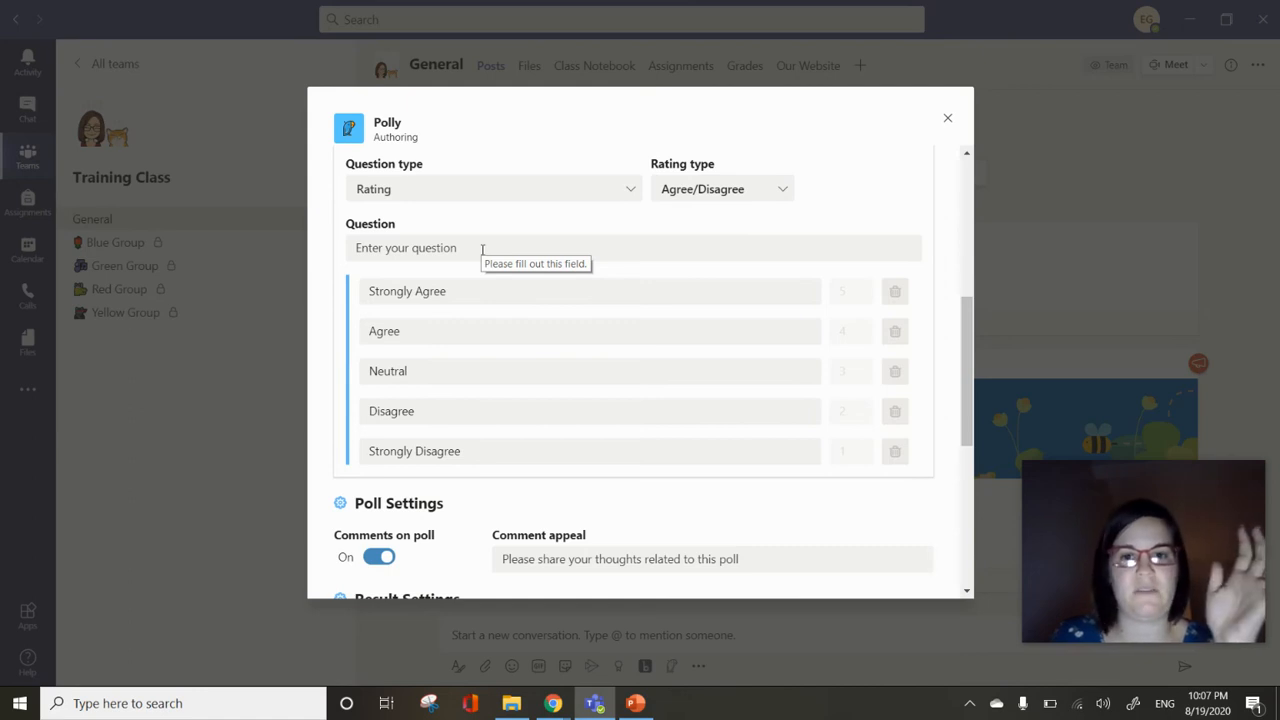
Step: Enter "How was your day today?" as the poll question
left_click(482, 249)
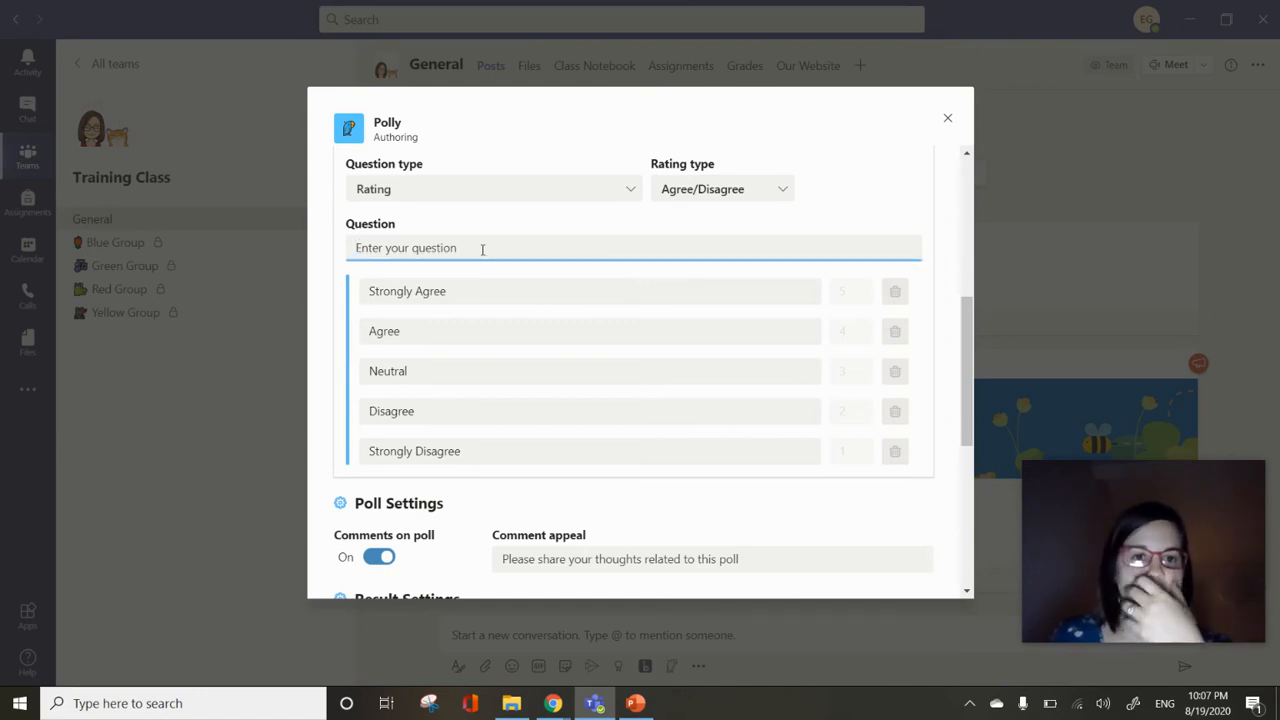
type("Ho")
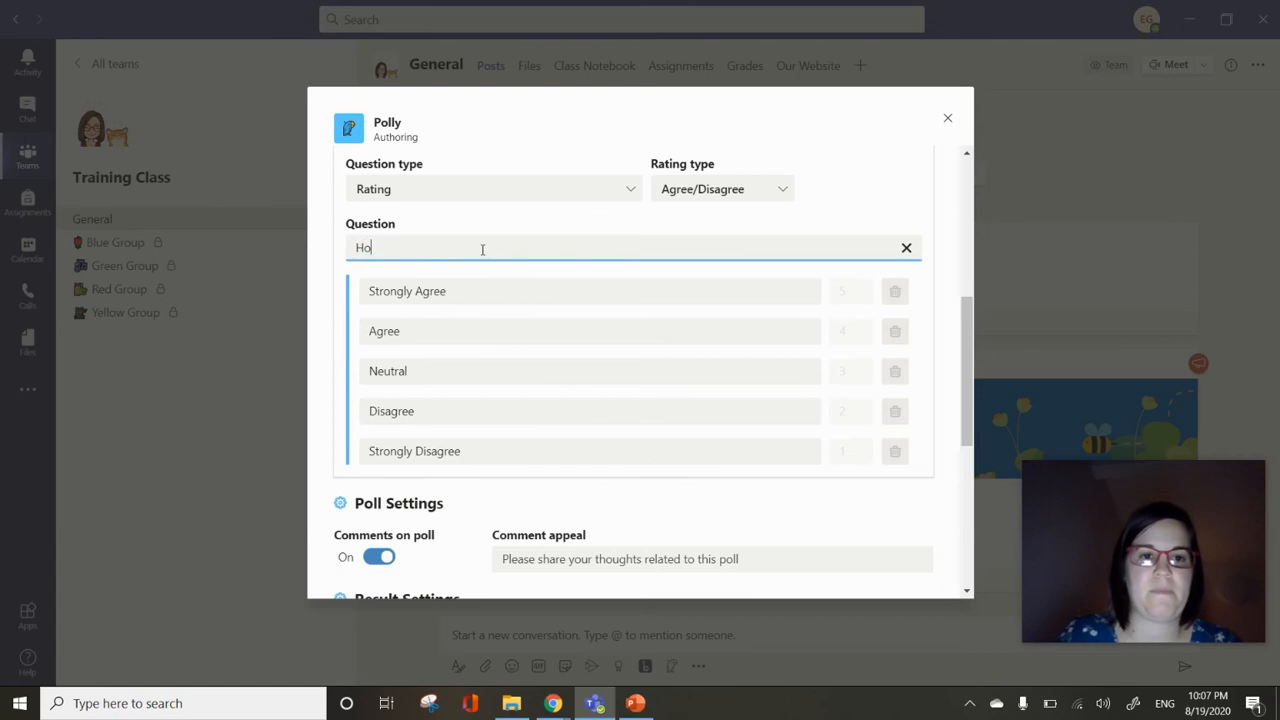
type("w is your morning")
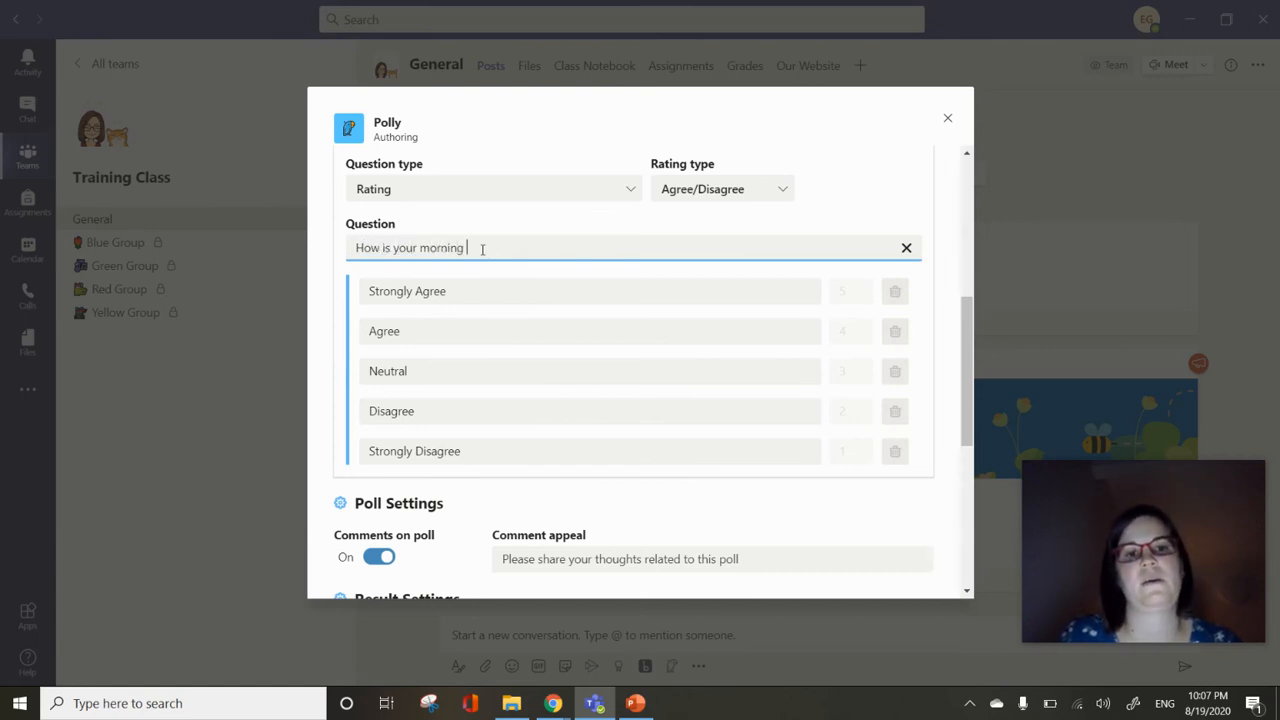
key("ctrl+a")
key("BackSpace")
type("How")
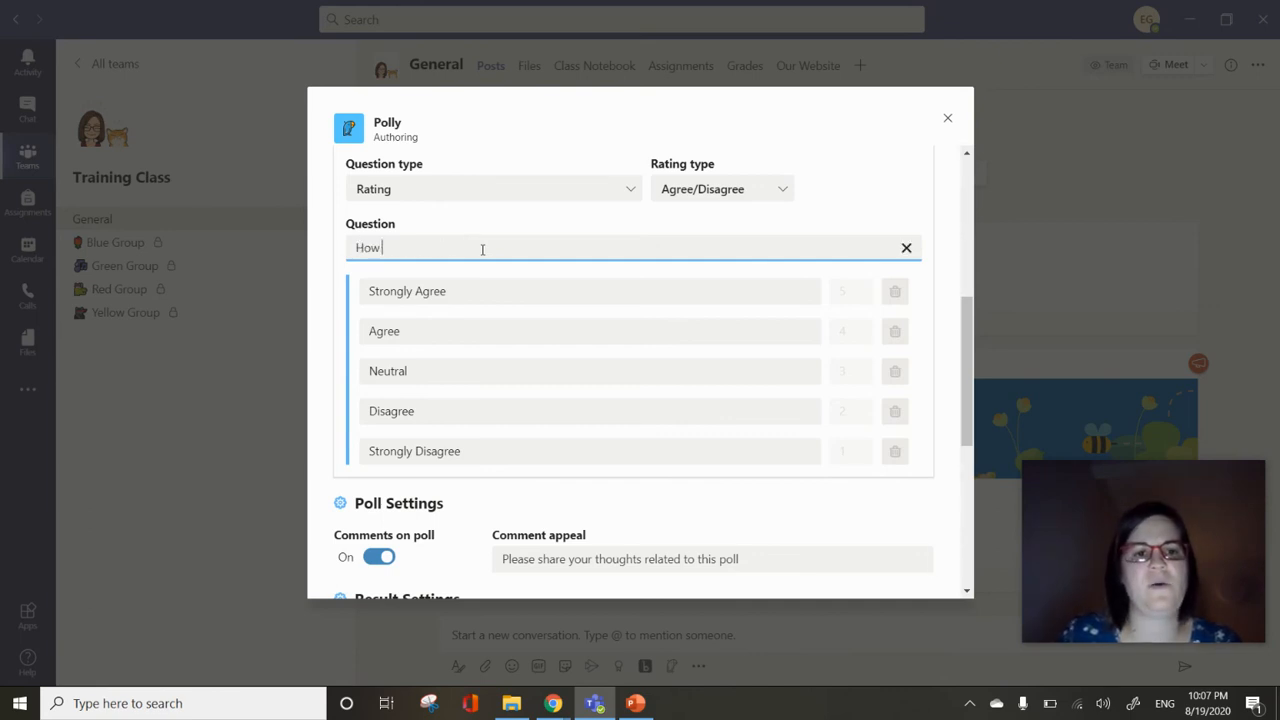
type(" was your day today?")
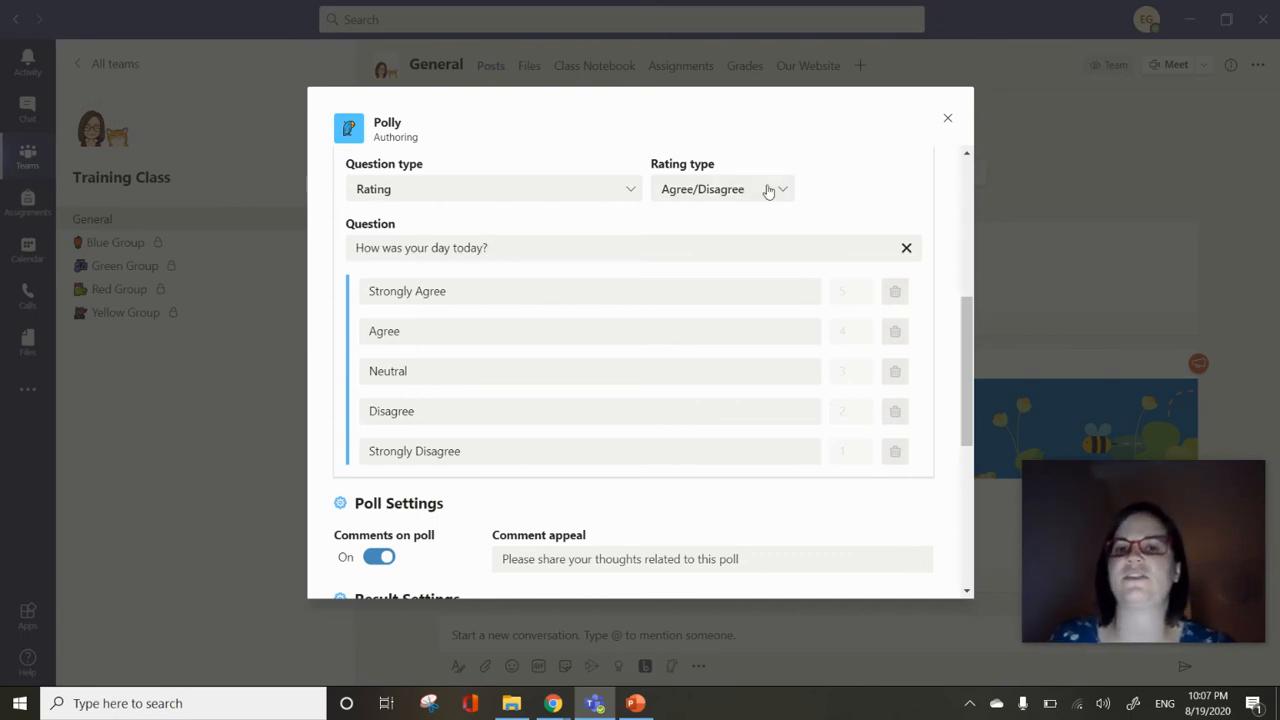
Step: Set the poll question's rating type to Emoji and check the answer rows
left_click(768, 191)
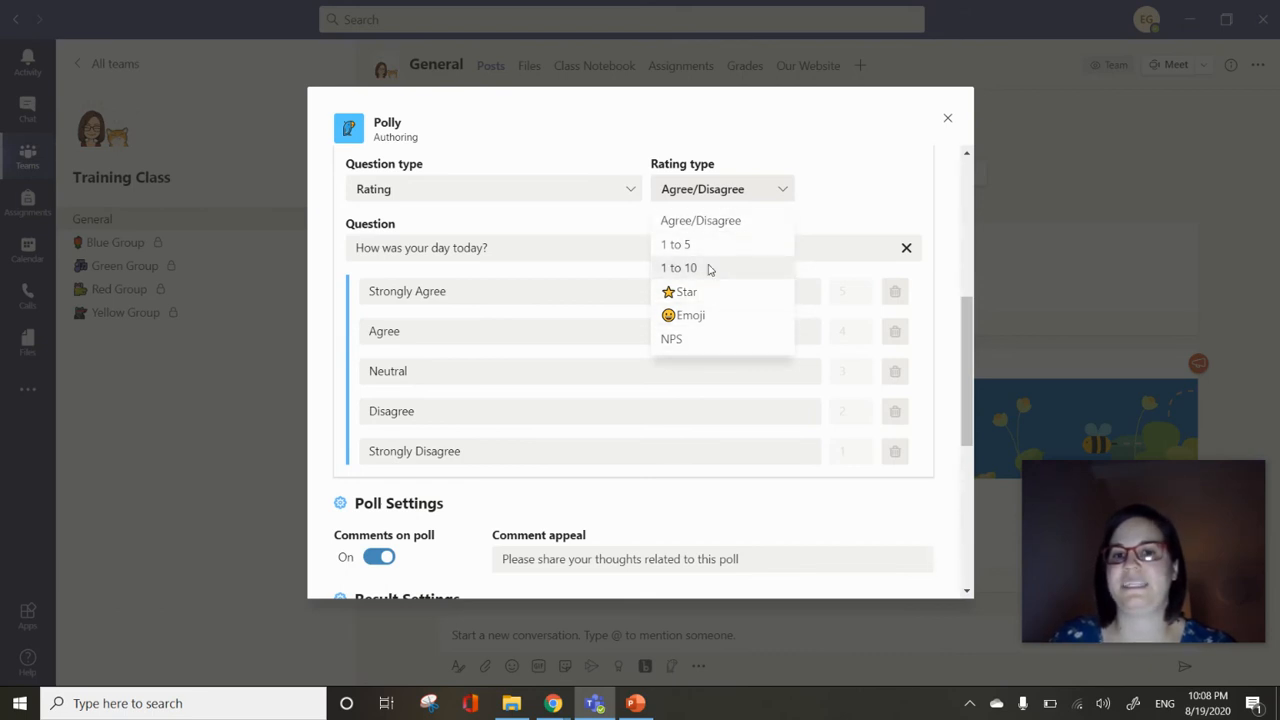
left_click(716, 318)
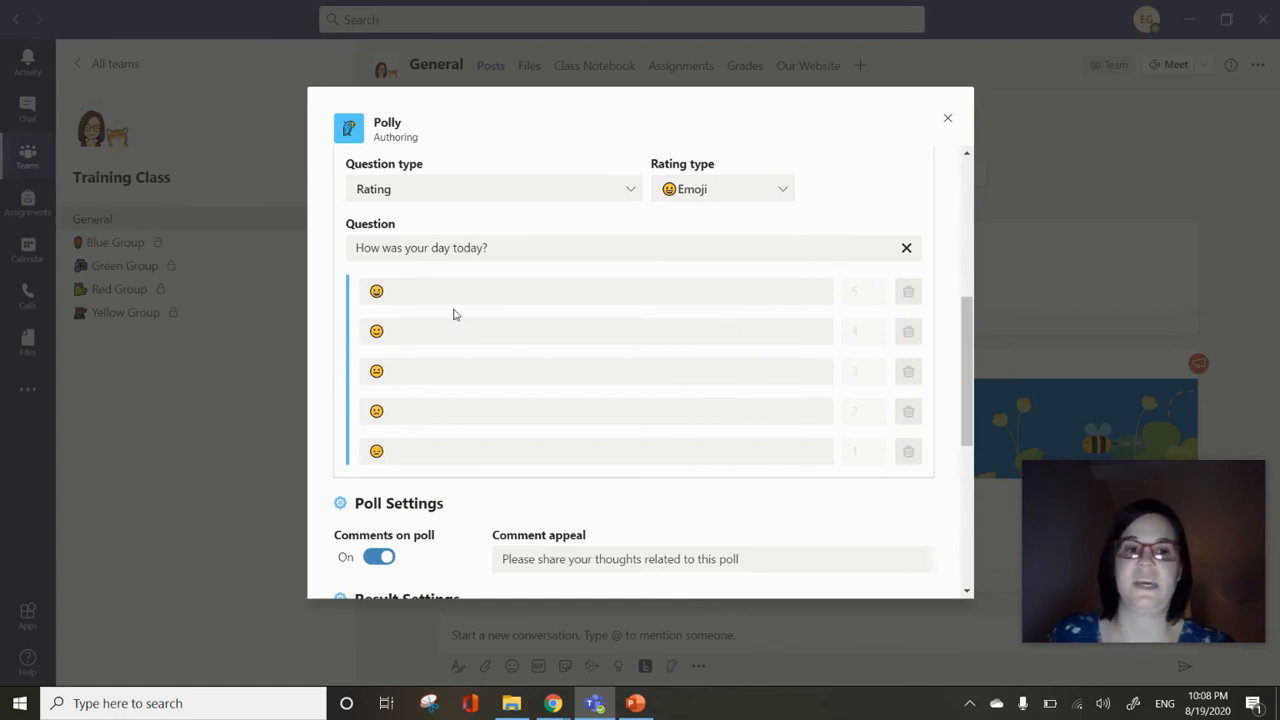
scroll(517, 362, "down", 1)
scroll(519, 357, "up", 1)
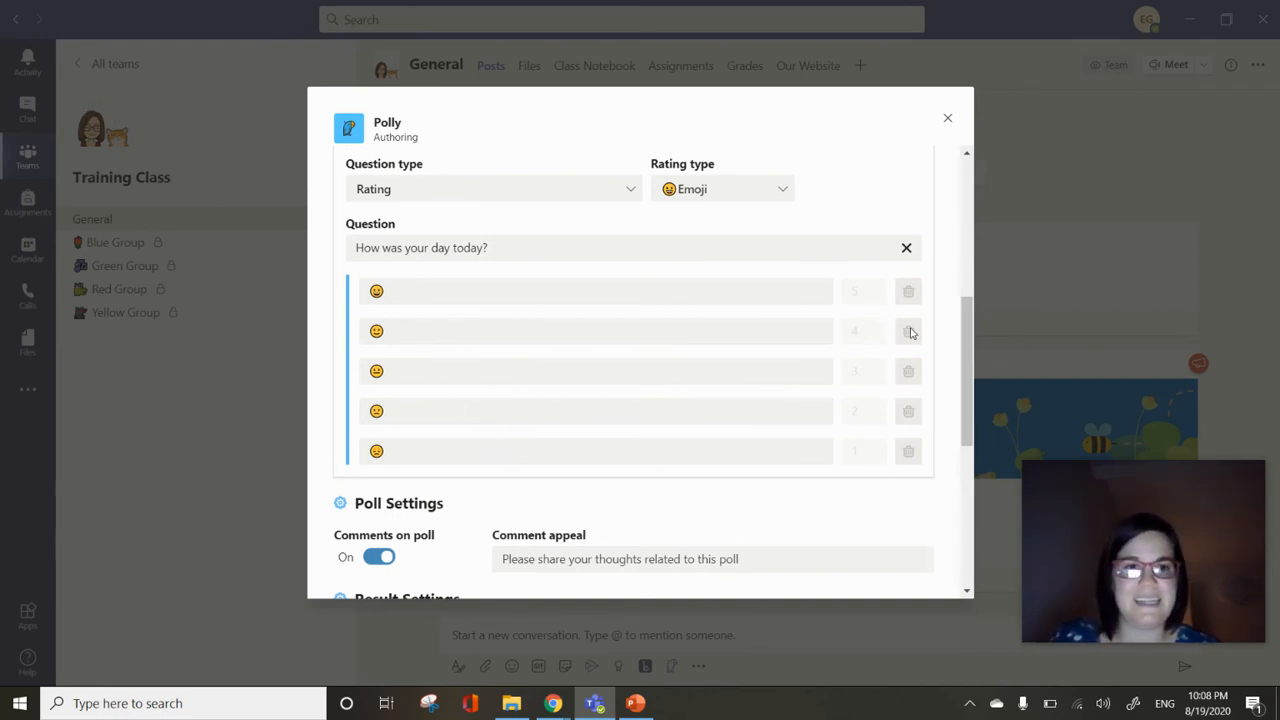
Step: Review the poll's emoji answers and rating type, and examine its comment, result and audience settings
scroll(910, 332, "down", 2)
scroll(910, 332, "up", 2)
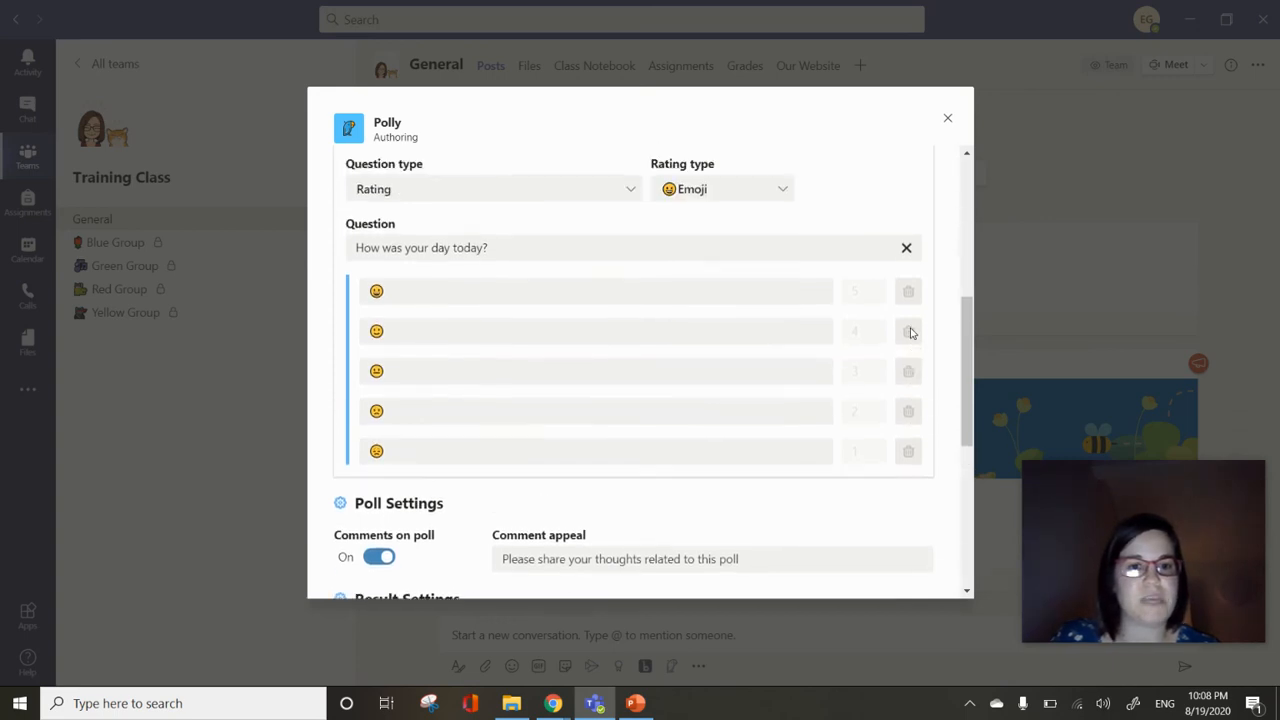
left_click(767, 200)
left_click(818, 194)
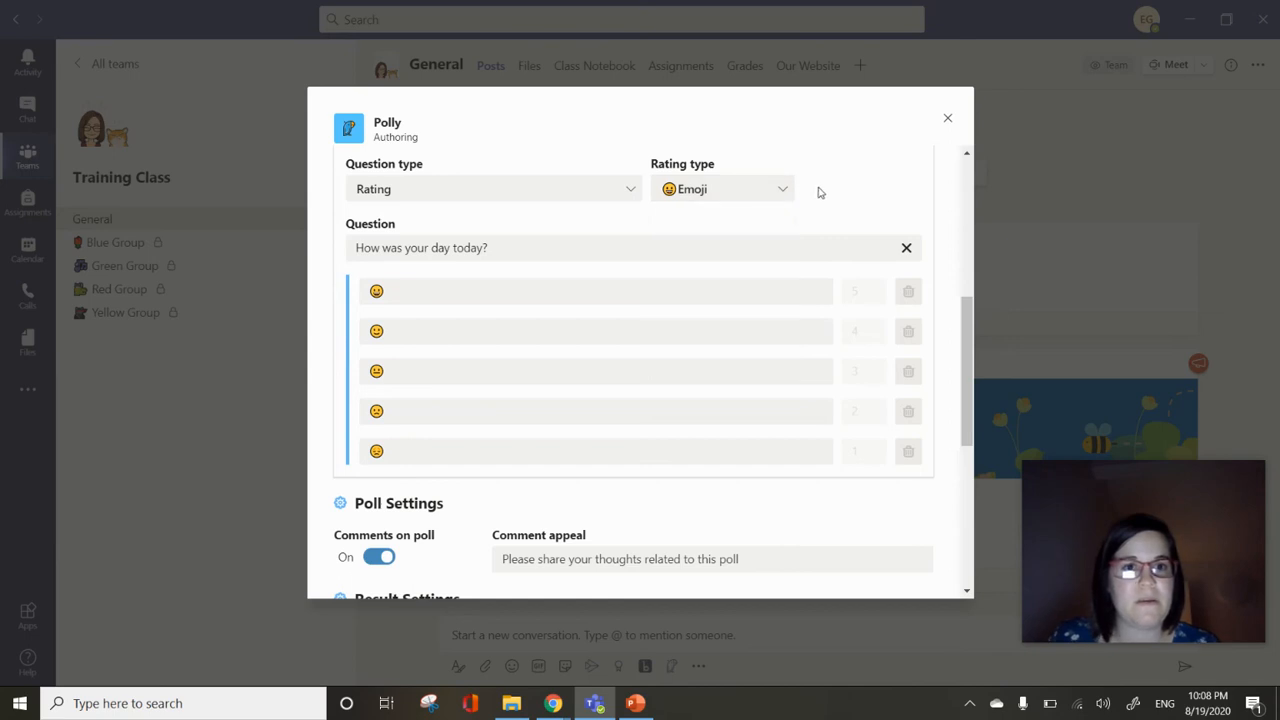
scroll(826, 209, "up", 3)
scroll(826, 209, "down", 6)
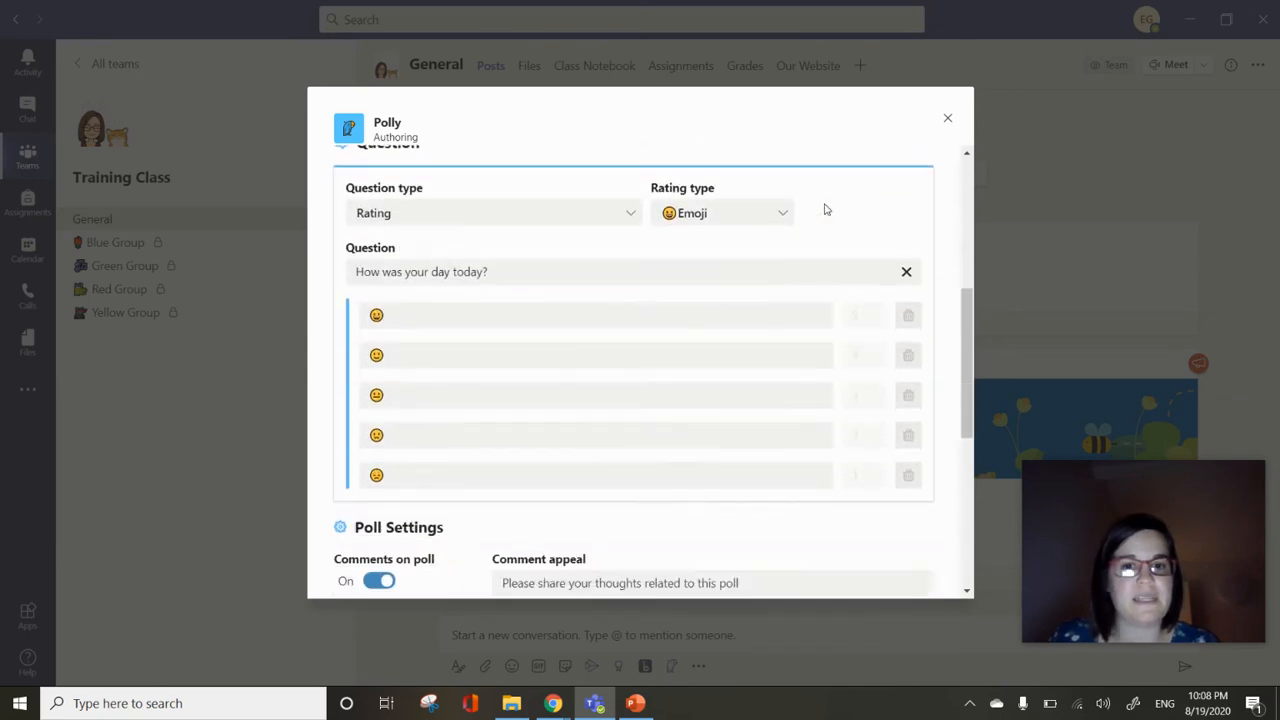
scroll(650, 336, "up", 2)
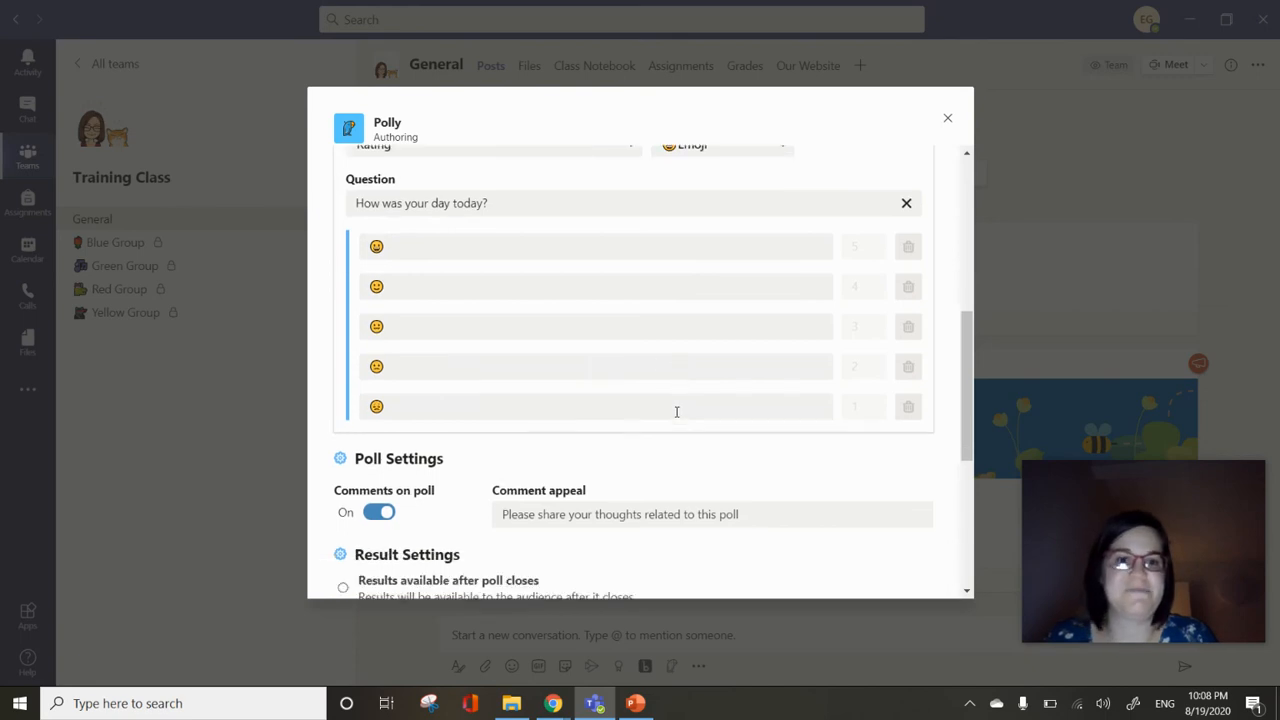
scroll(677, 410, "down", 4)
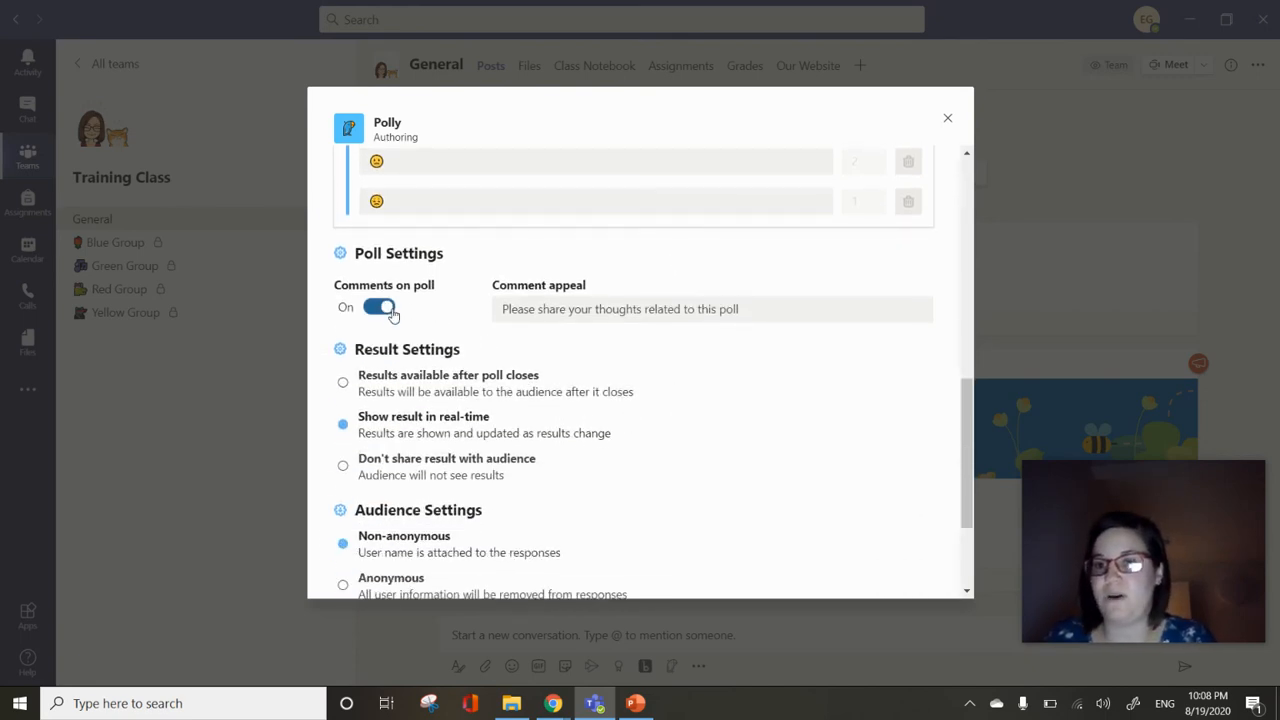
Step: Turn off comments on the poll, preview its card, and send it to the General channel
left_click(392, 314)
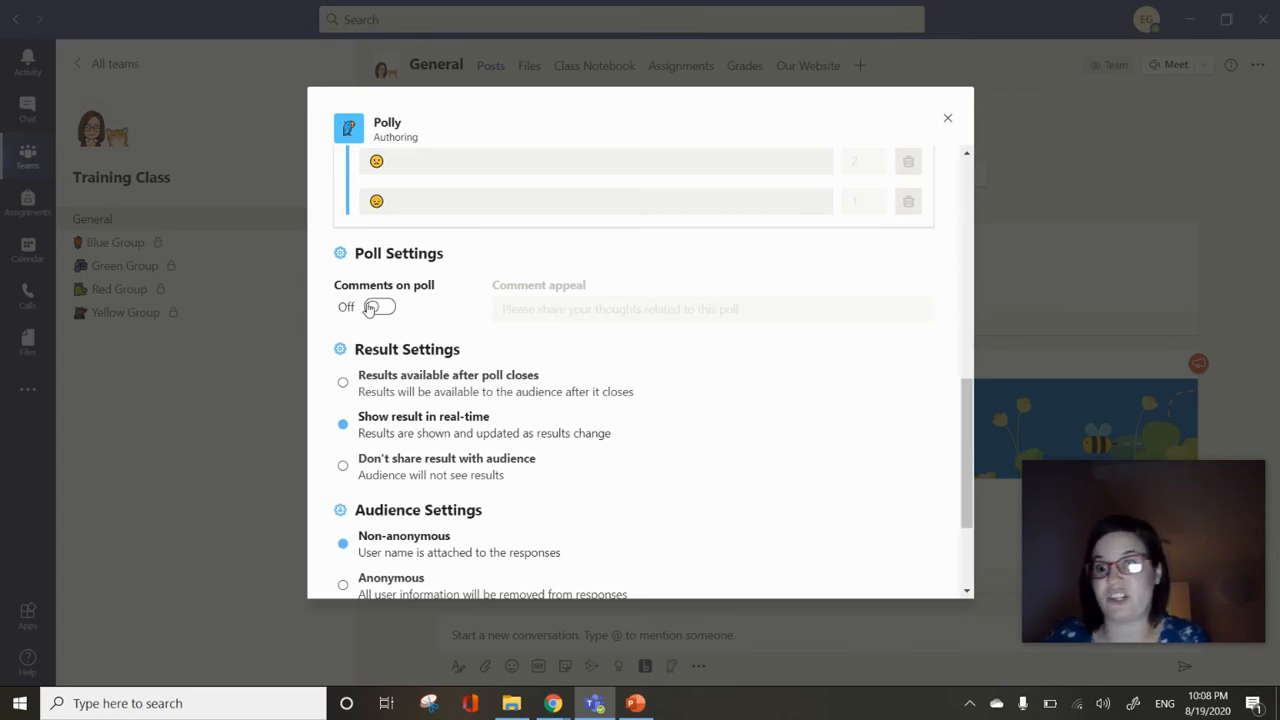
scroll(670, 382, "down", 3)
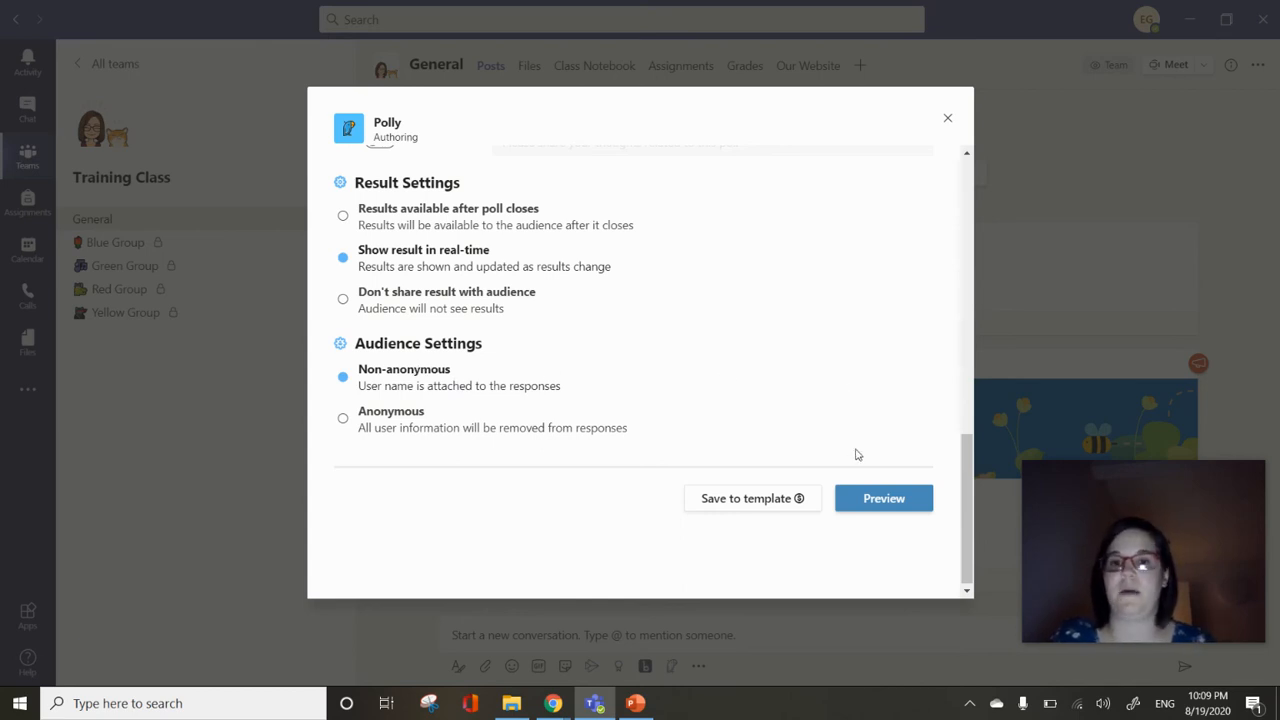
left_click(886, 506)
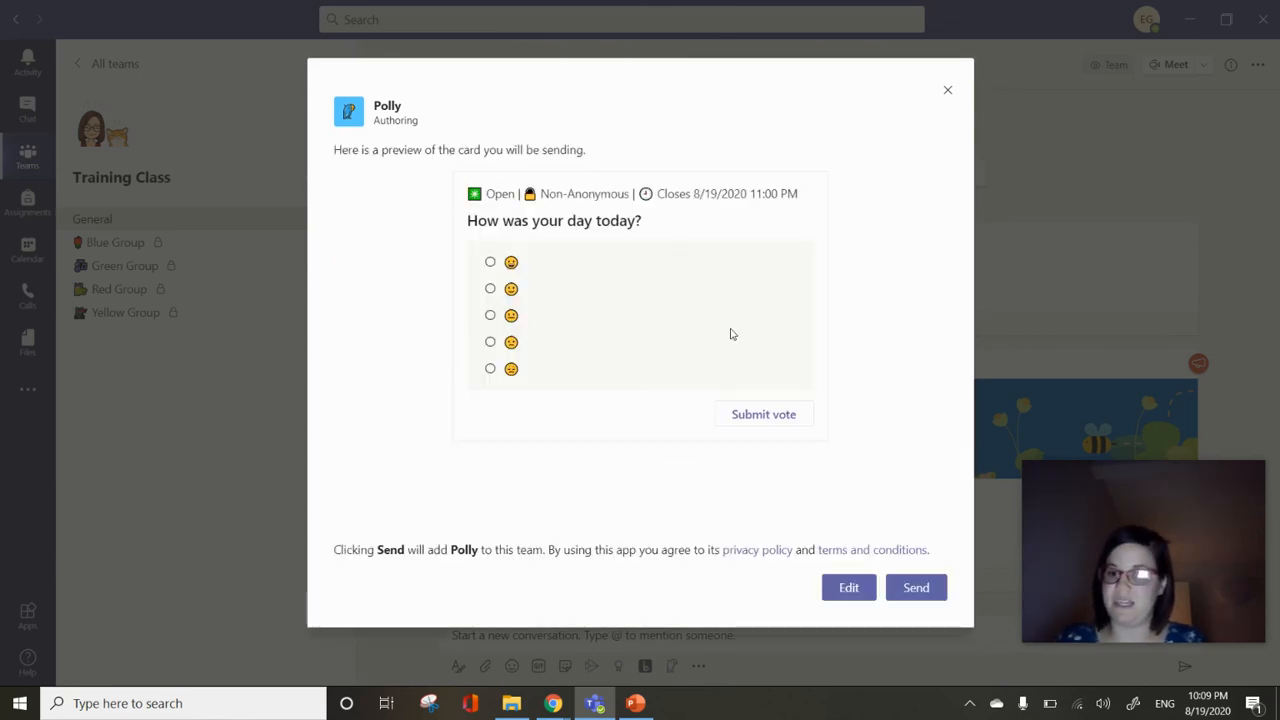
left_click(920, 589)
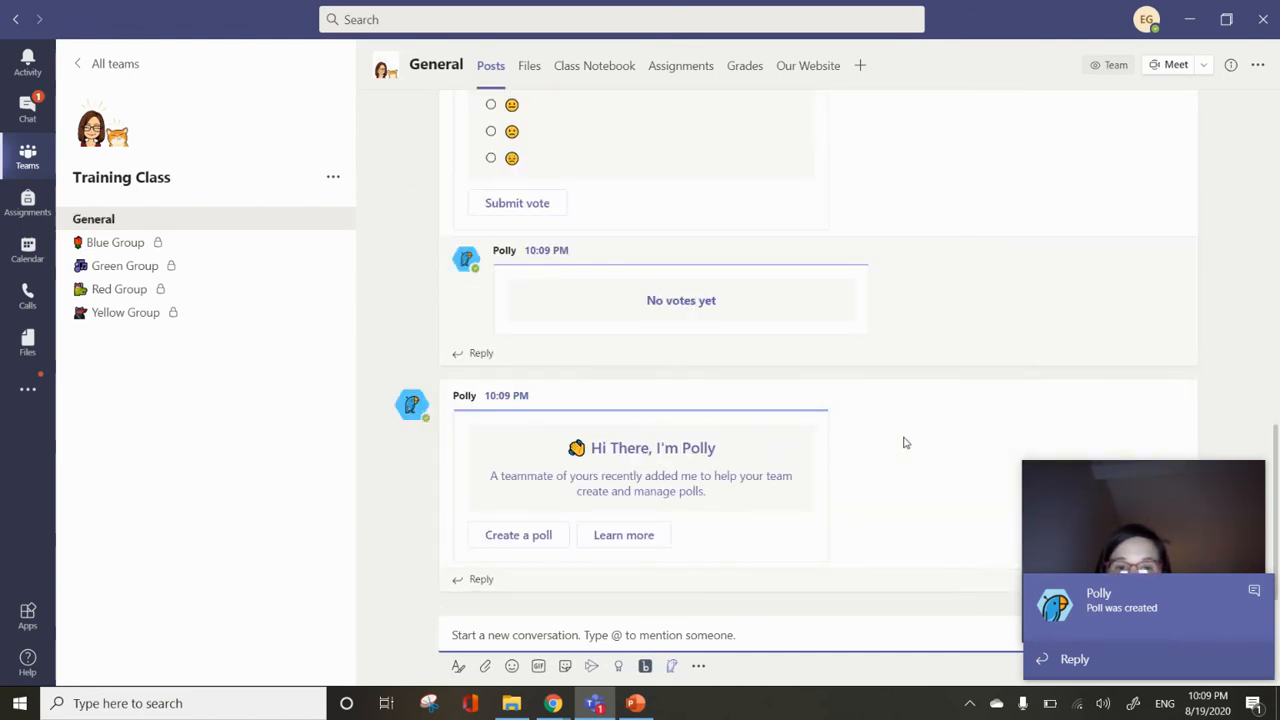
Step: Delete Polly's "Hi There, I'm Polly" introduction message from the General channel
mouse_move(905, 443)
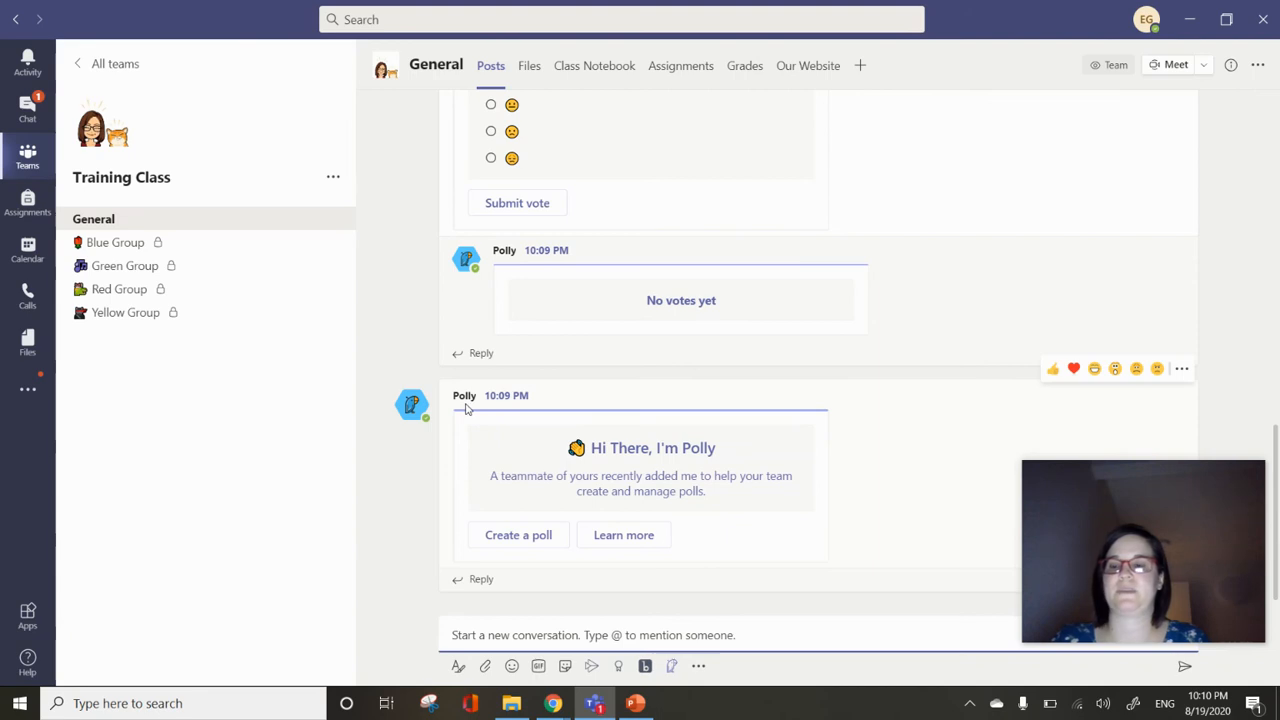
left_click(1115, 370)
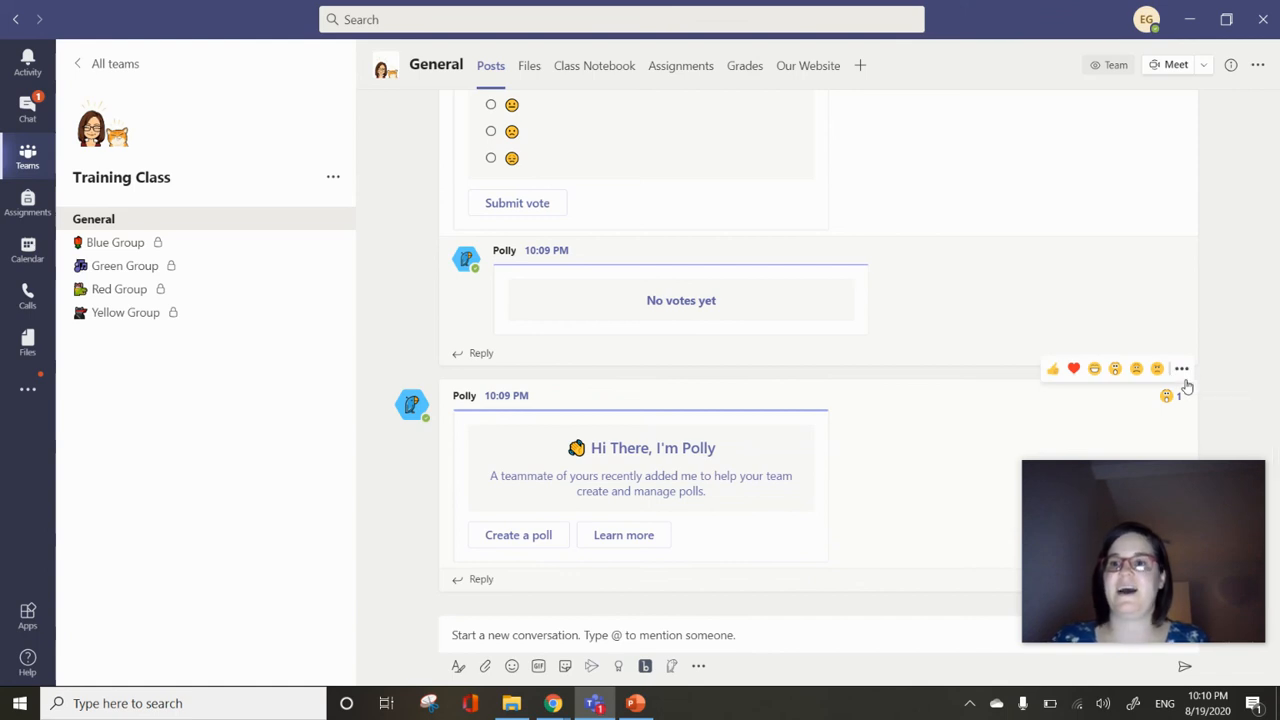
left_click(1181, 370)
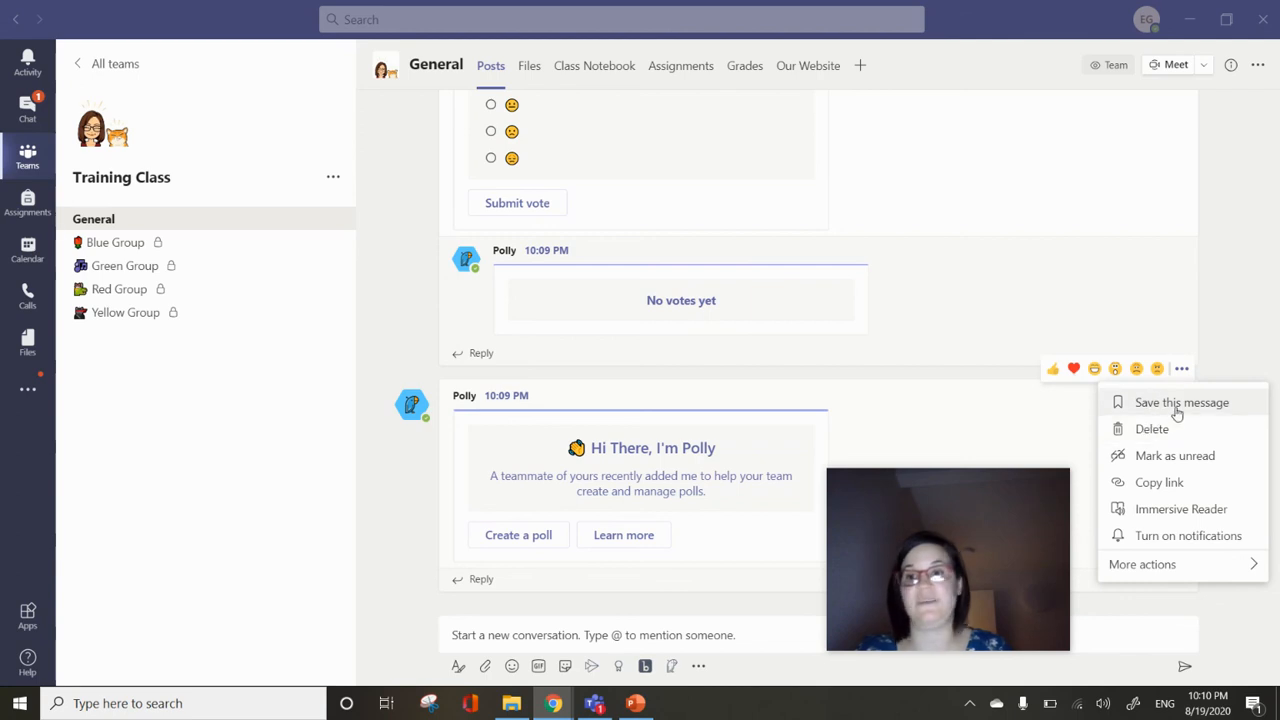
left_click(1200, 578)
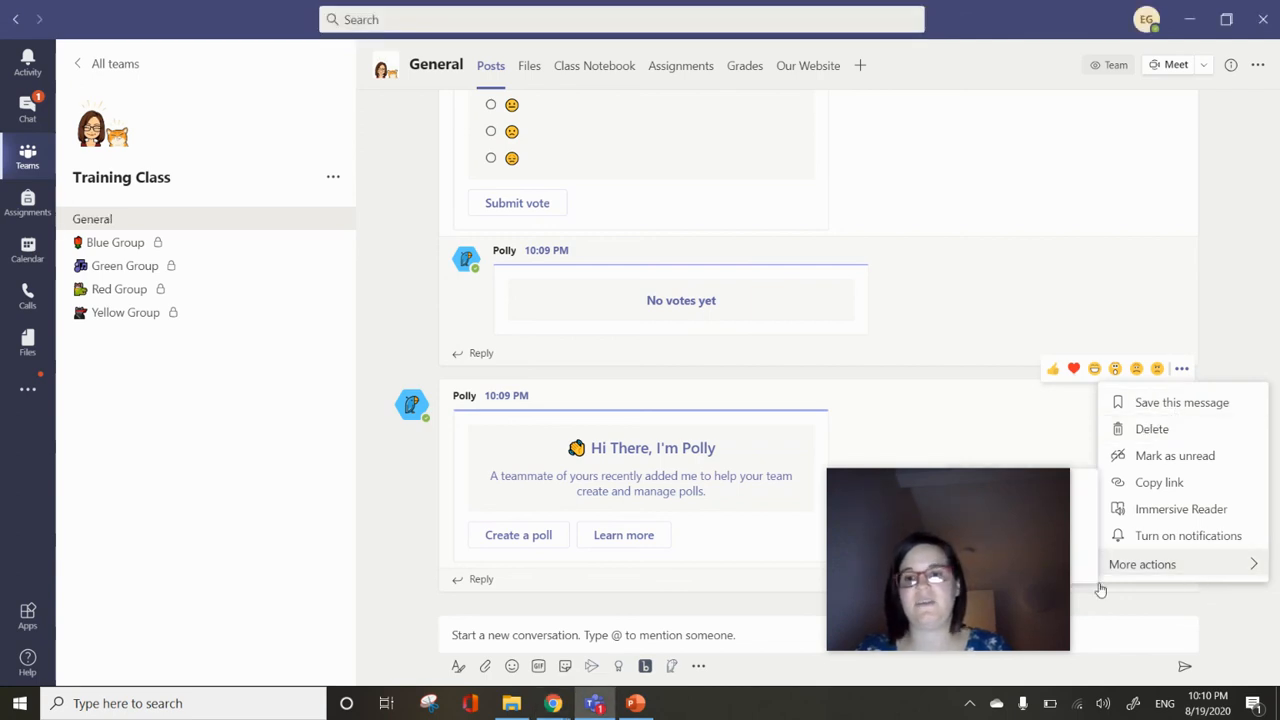
left_click_drag(1040, 585, 872, 590)
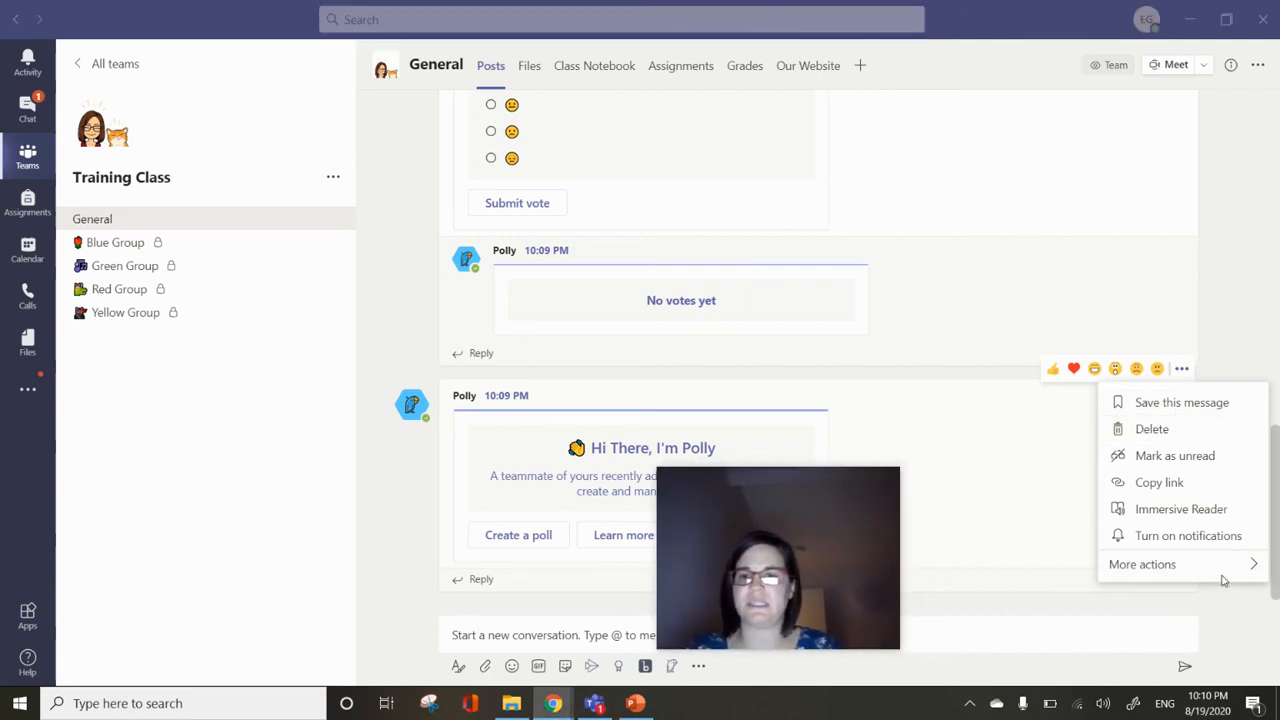
mouse_move(1208, 577)
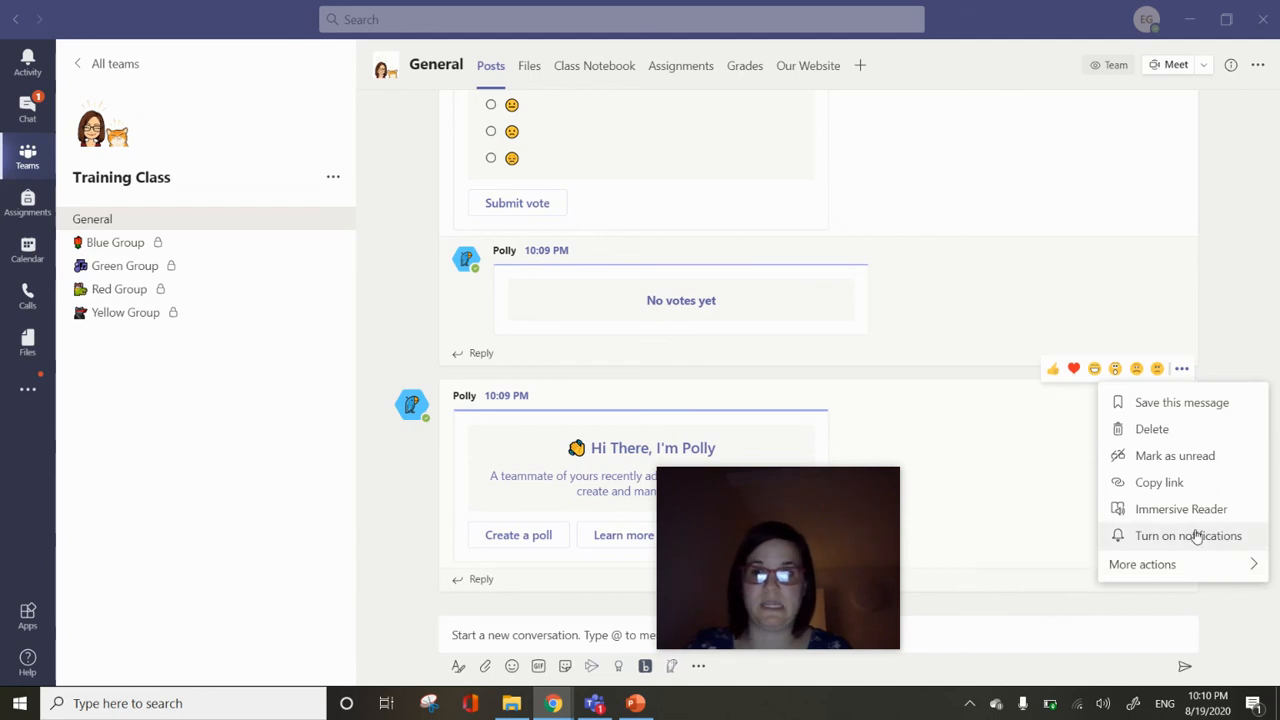
left_click(1192, 441)
left_click_drag(801, 531, 1219, 524)
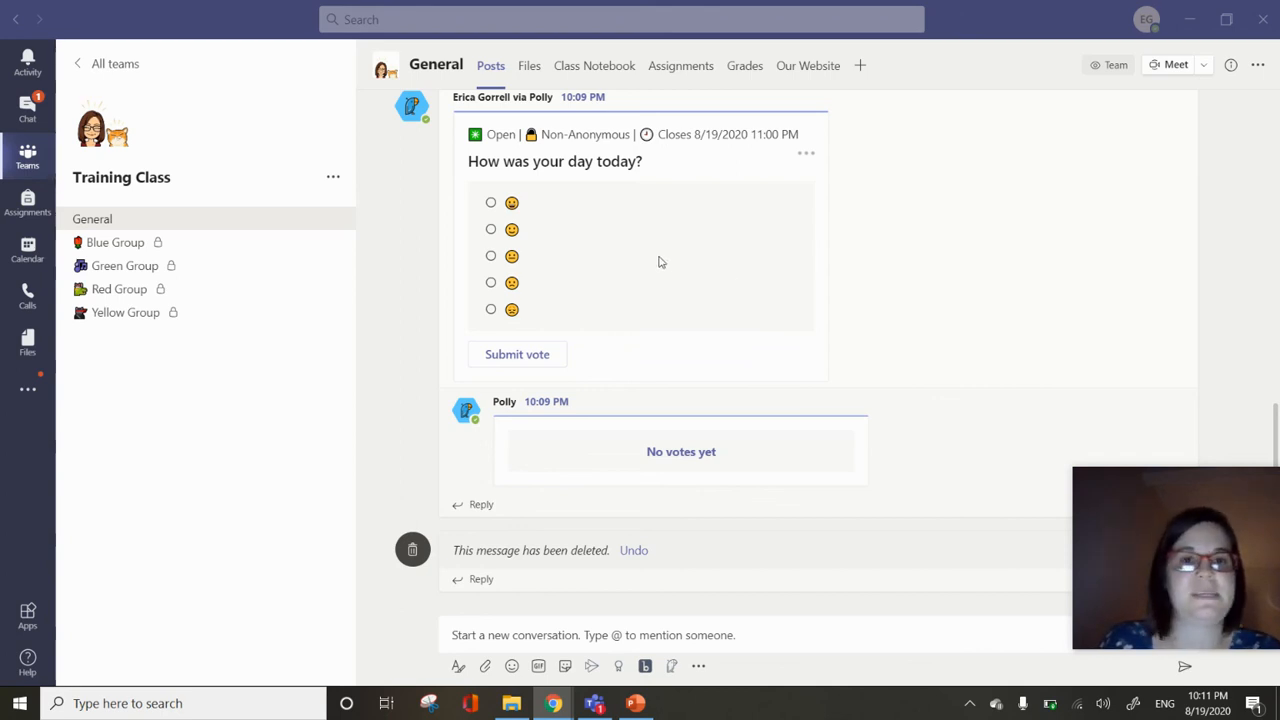
Step: Submit a vote for the second emoji in the "How was your day today?" poll and review the poll's posted results
left_click(491, 230)
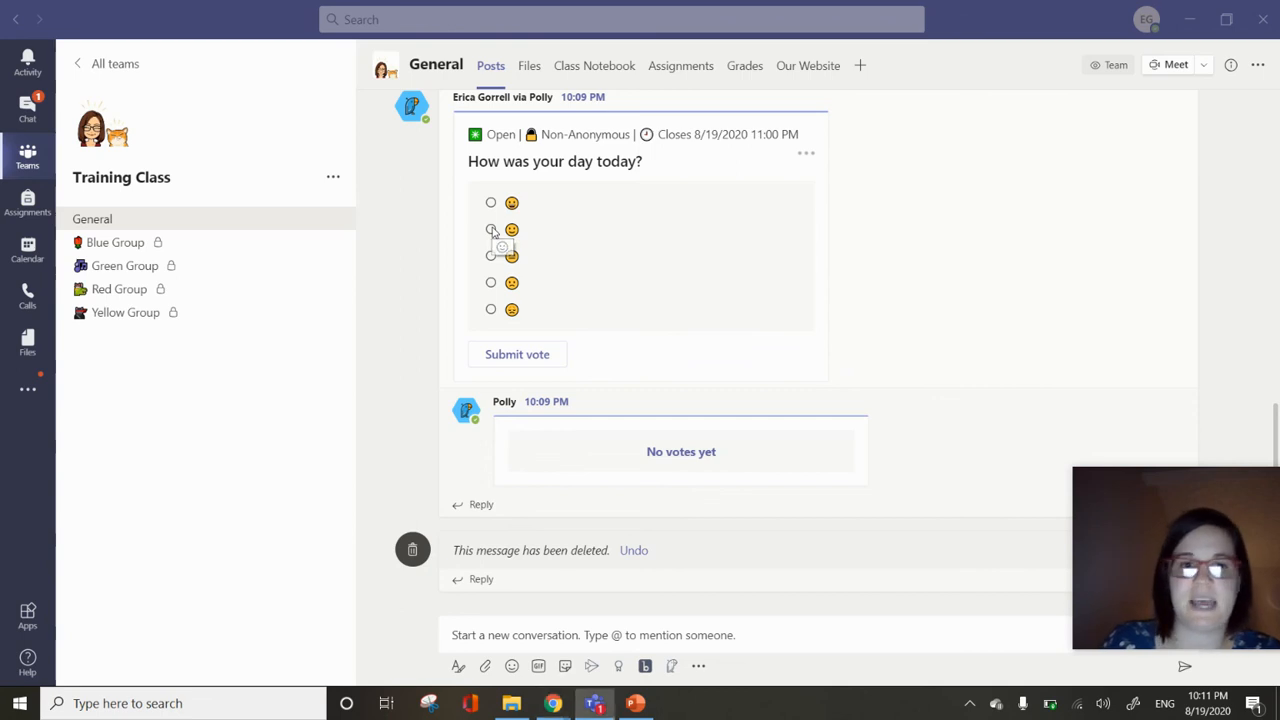
left_click(517, 358)
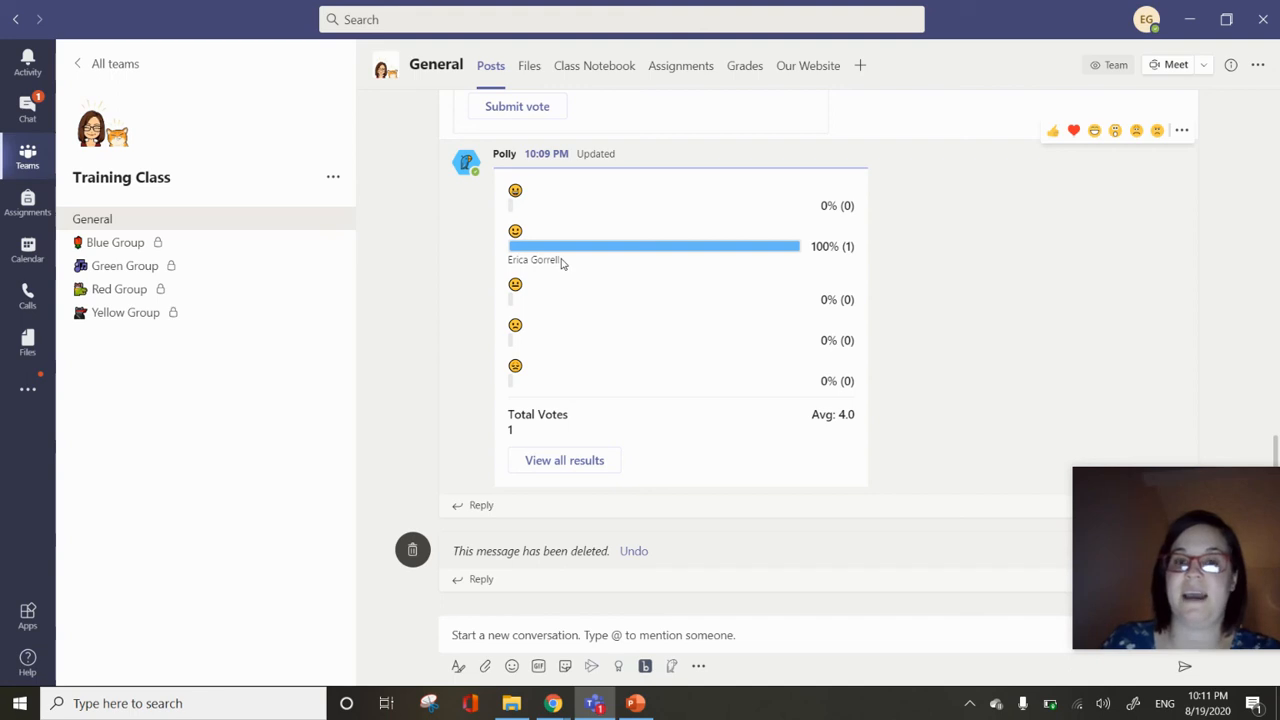
scroll(582, 272, "up", 3)
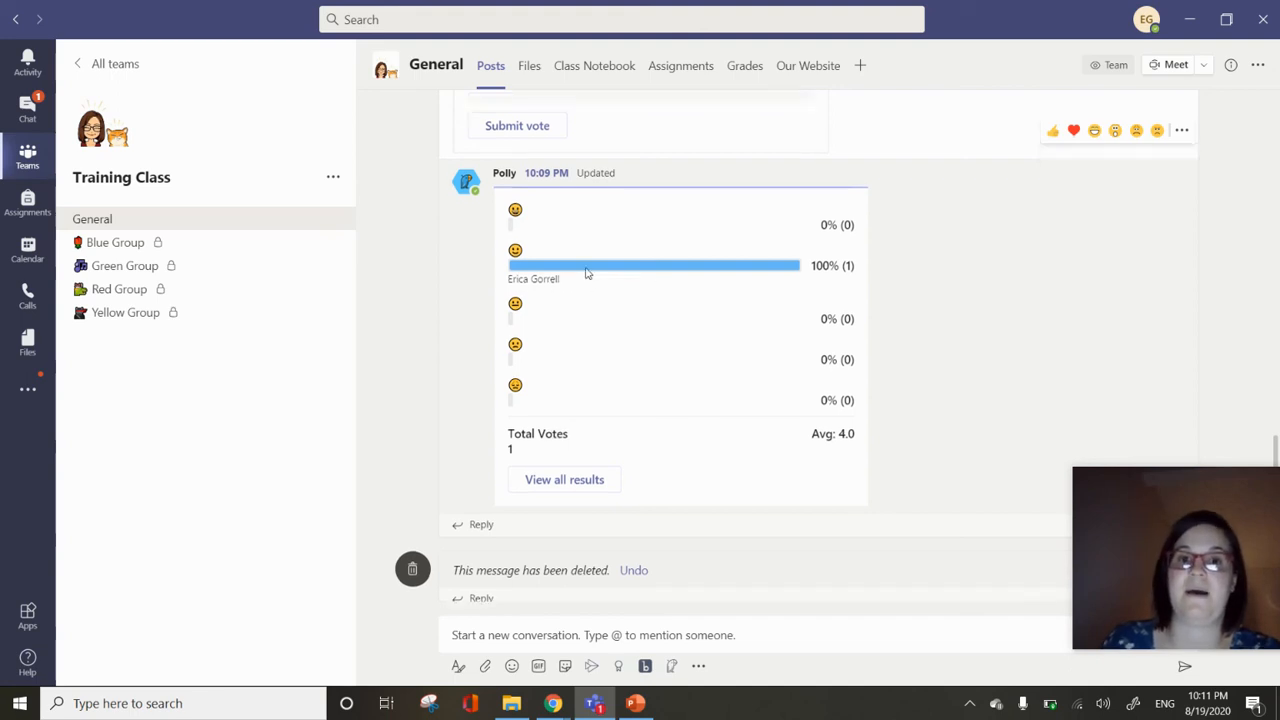
scroll(647, 286, "up", 6)
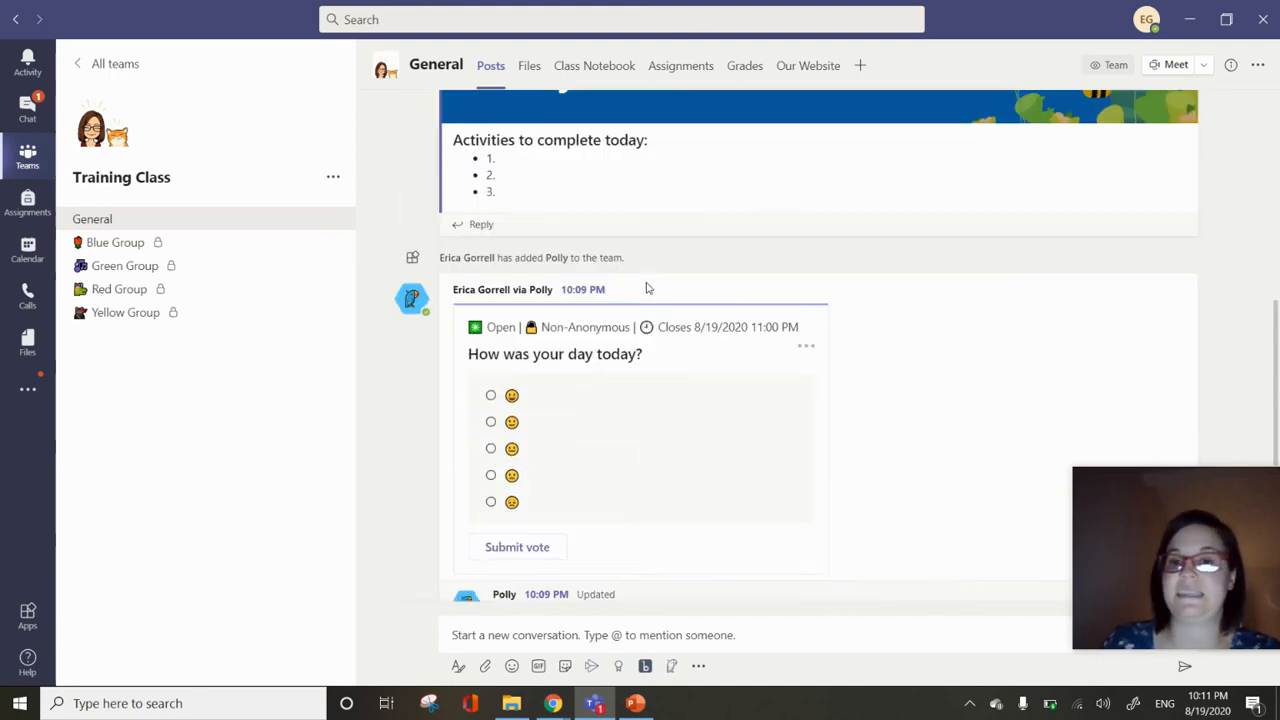
scroll(647, 286, "down", 5)
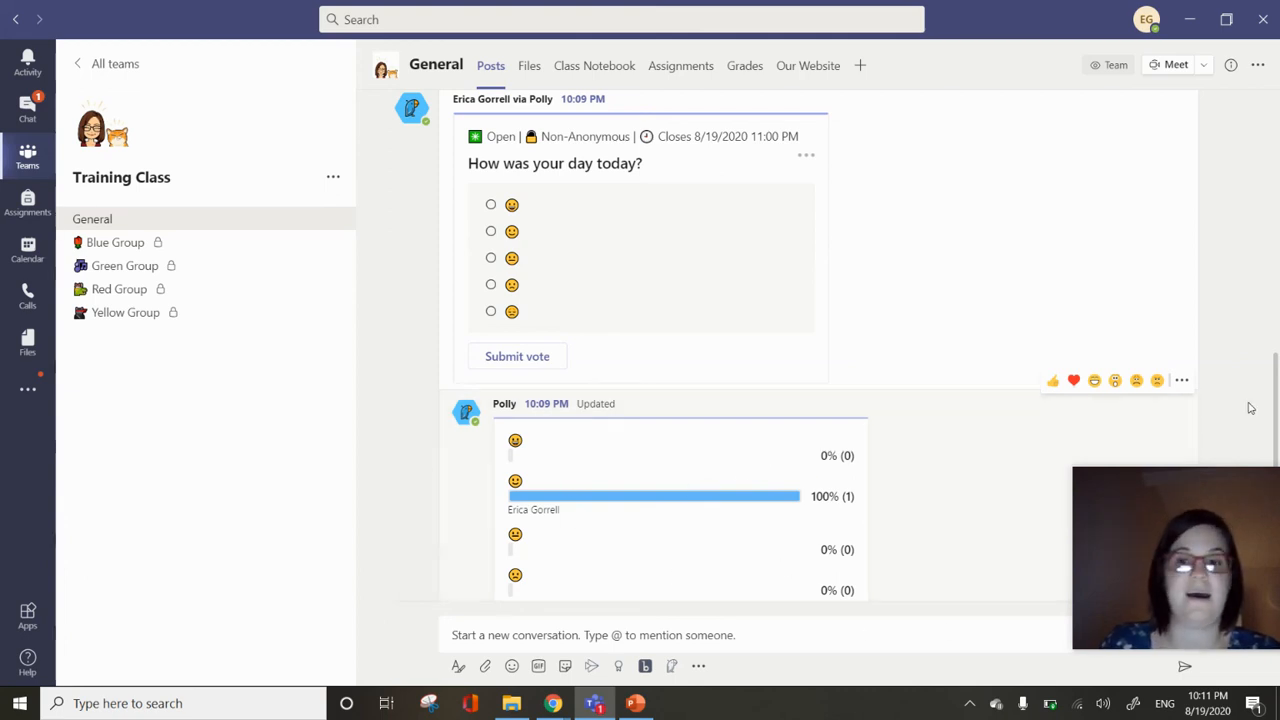
scroll(1130, 385, "up", 3)
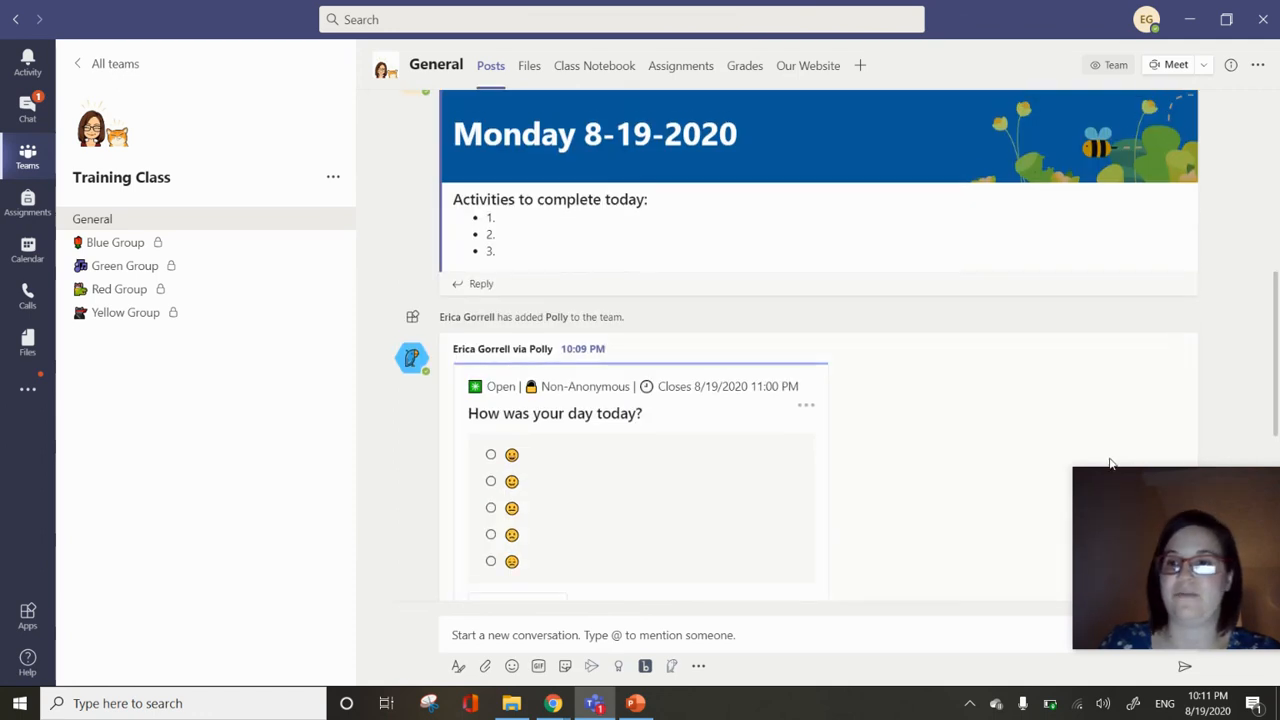
scroll(914, 463, "down", 2)
scroll(965, 365, "down", 1)
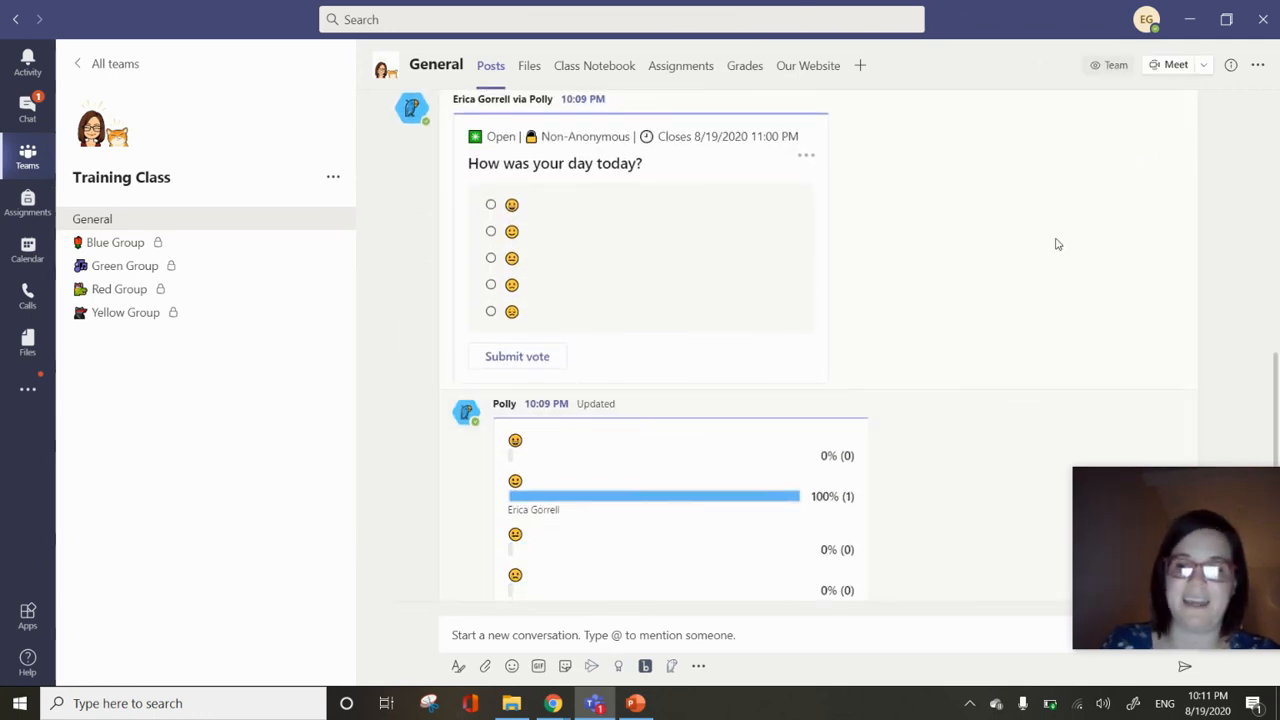
scroll(899, 260, "down", 2)
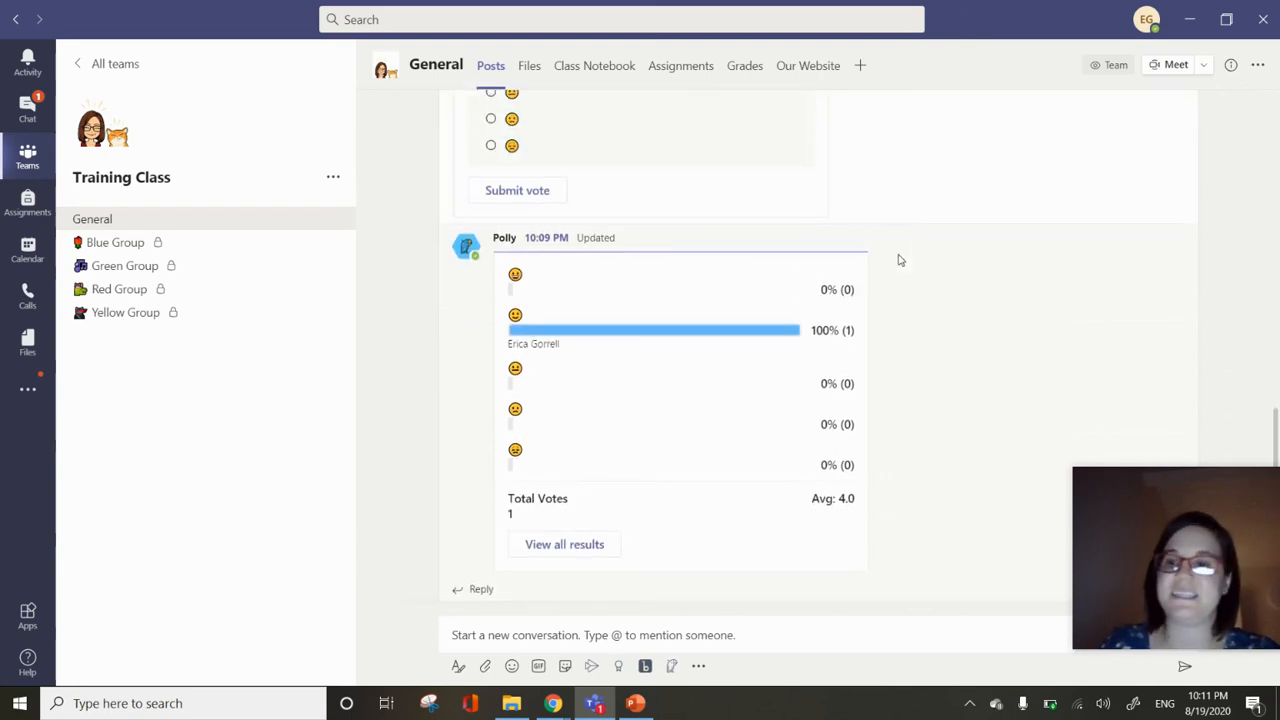